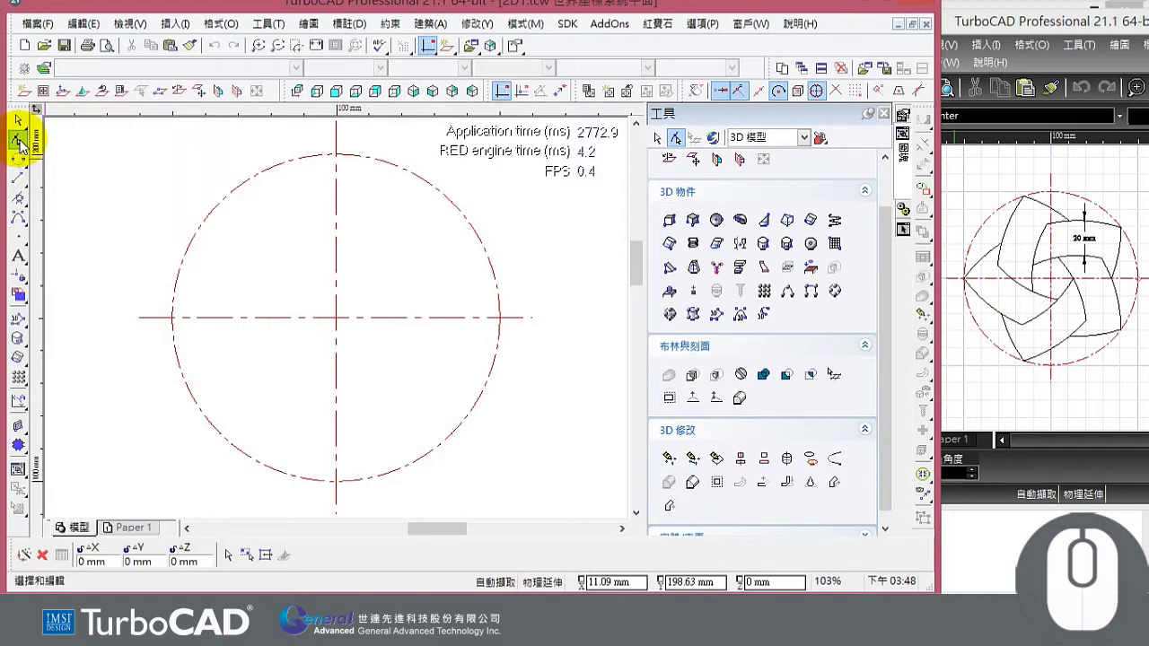
Divide the 50 mm radius centerline circle into 10 equal arc segments
{"action": "left_click", "coordinate": [19, 141]}
{"action": "left_click", "coordinate": [217, 208]}
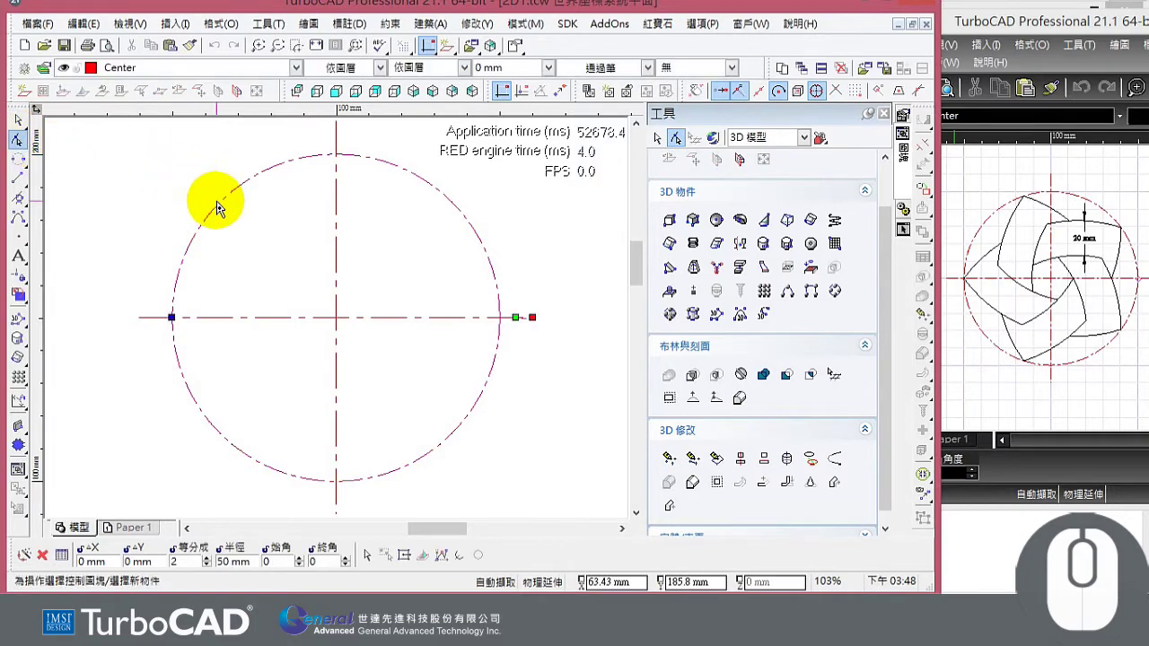
{"action": "key", "text": "Tab"}
{"action": "key", "text": "Tab"}
{"action": "key", "text": "Tab"}
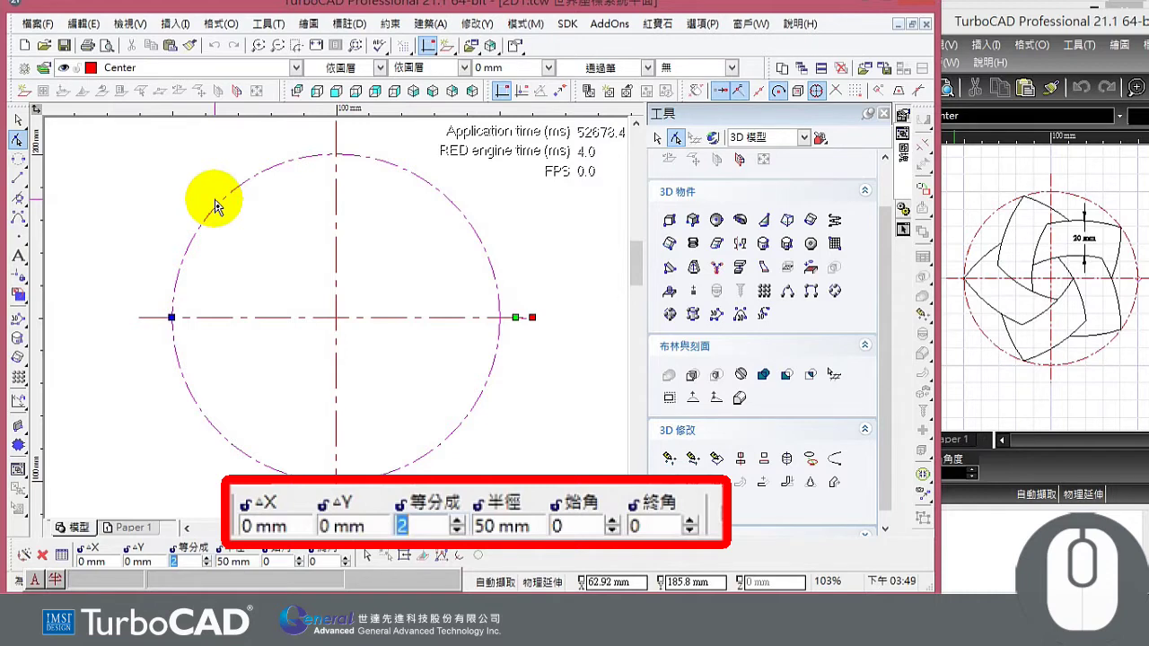
{"action": "type", "text": "10"}
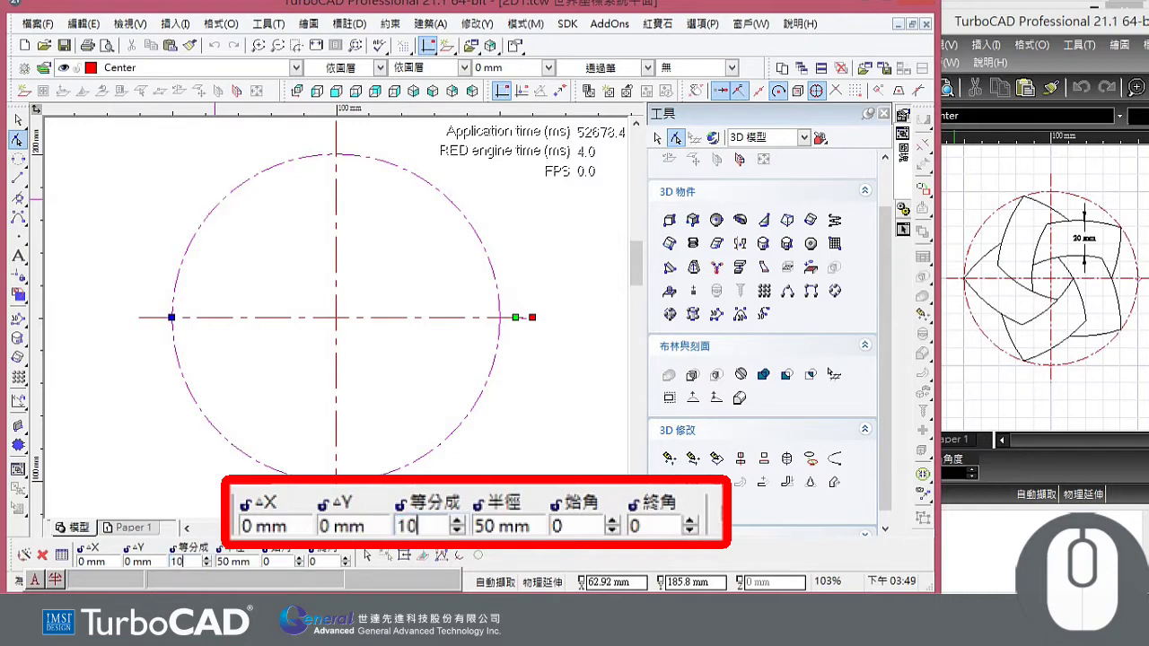
{"action": "key", "text": "Return"}
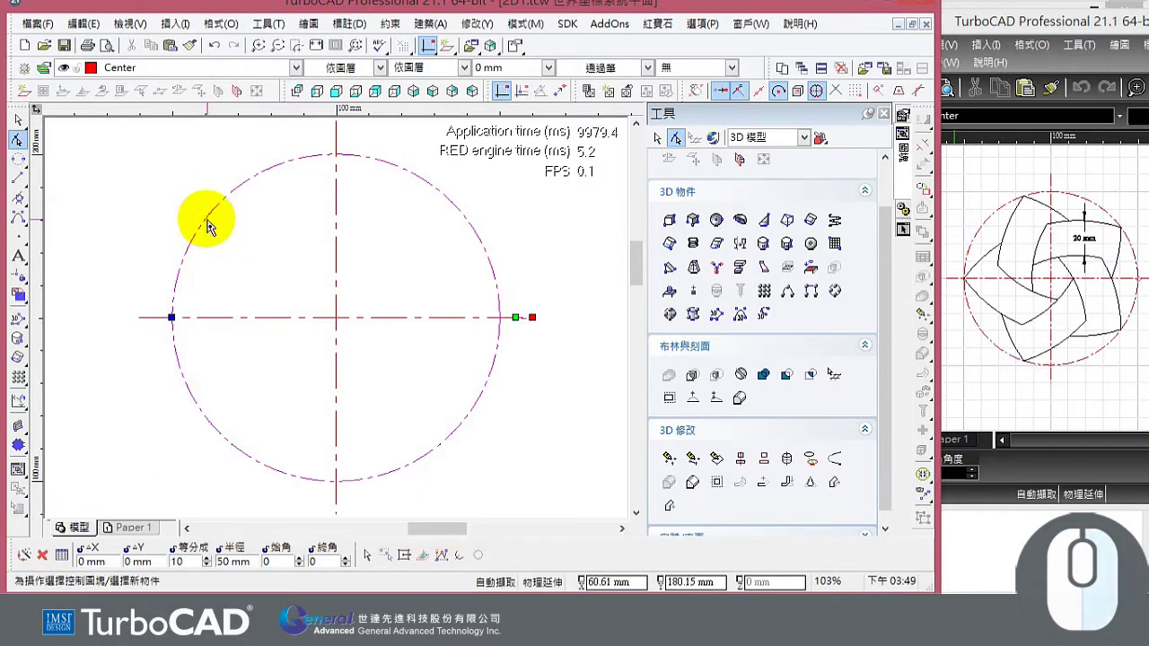
{"action": "right_click", "coordinate": [208, 227]}
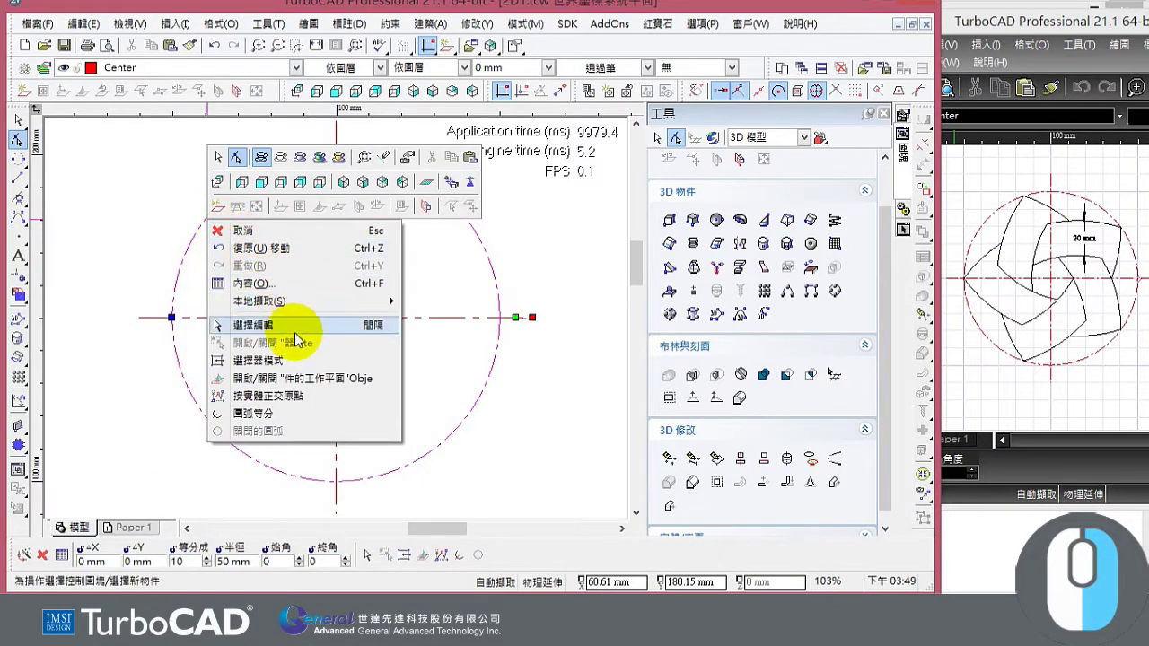
{"action": "left_click", "coordinate": [320, 416]}
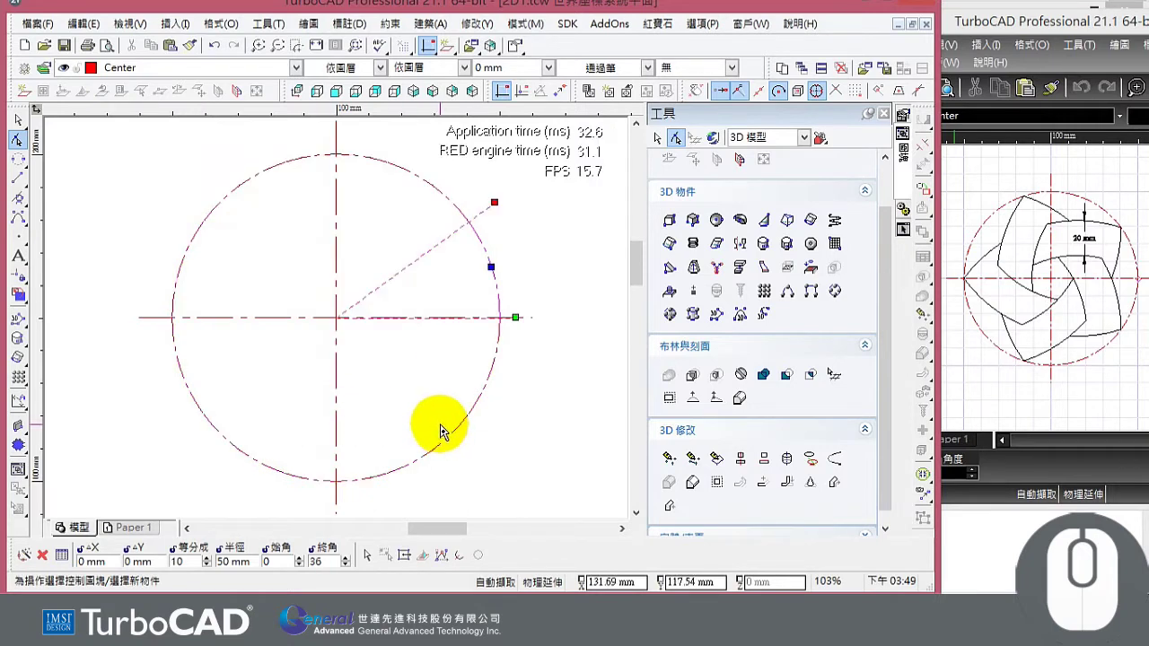
{"action": "right_click", "coordinate": [404, 165]}
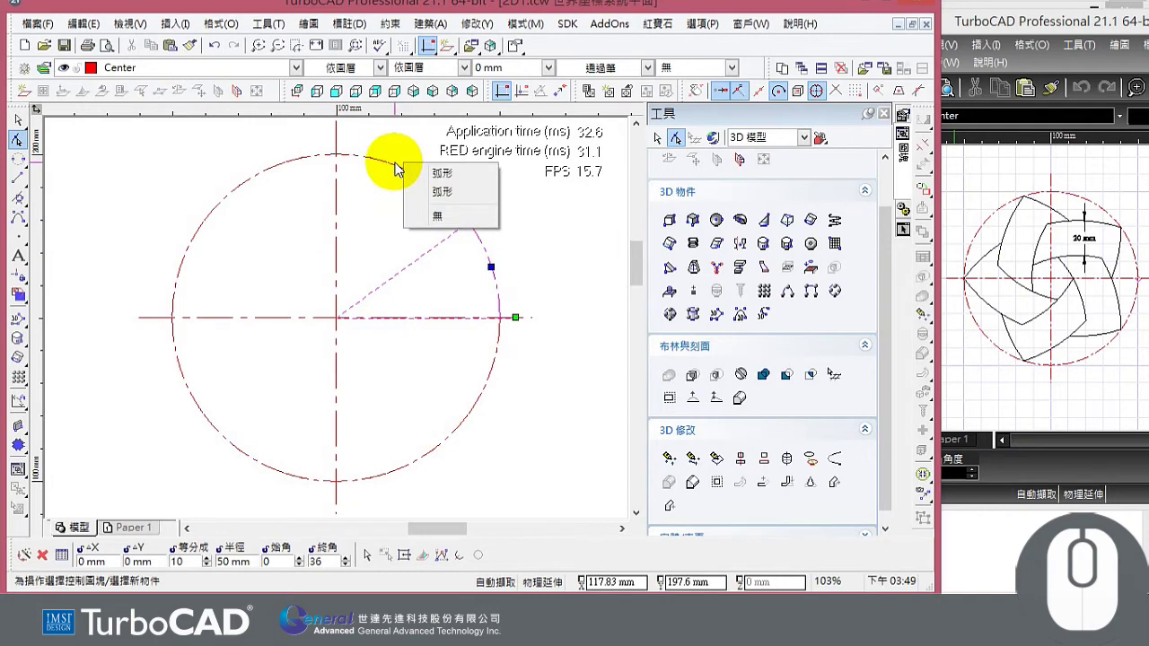
{"action": "left_click", "coordinate": [441, 179]}
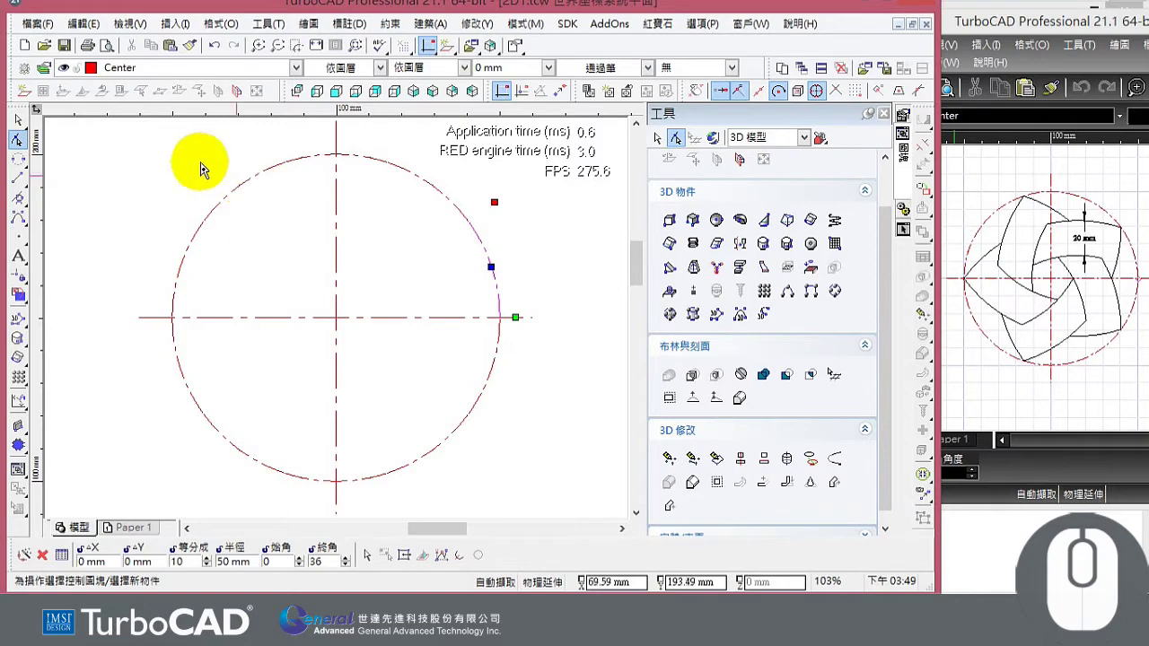
Draw an arc centered on the circle's upper-left division point, running from the lower-left division point near the bottom to the upper-right one
{"action": "left_click", "coordinate": [18, 197]}
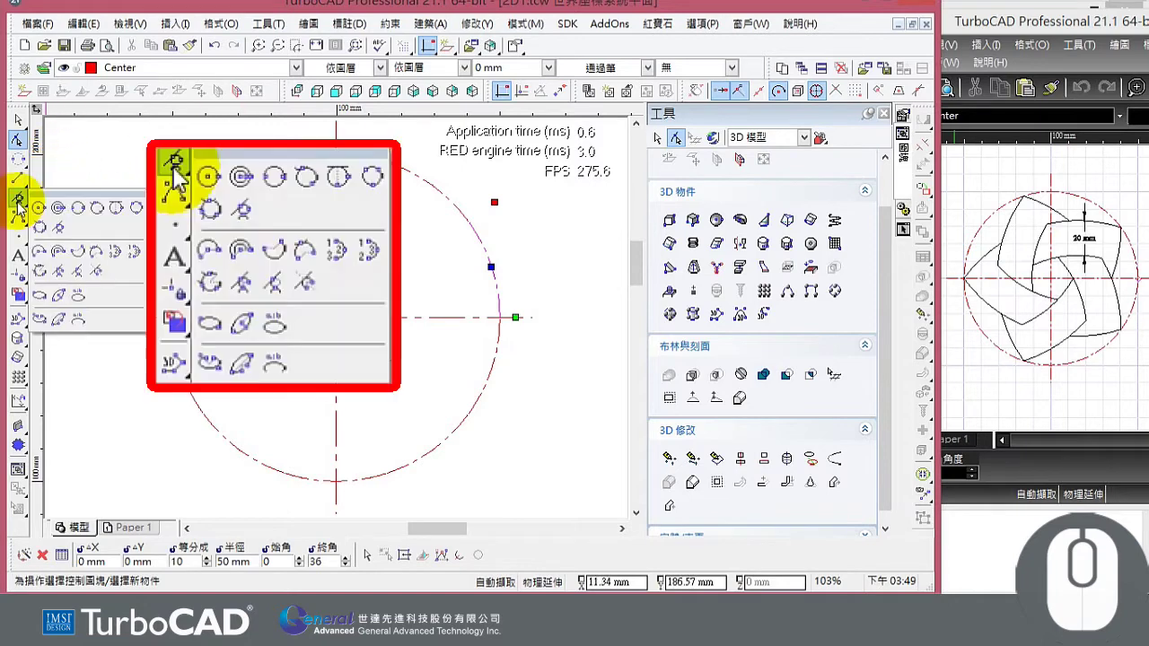
{"action": "left_click", "coordinate": [41, 253]}
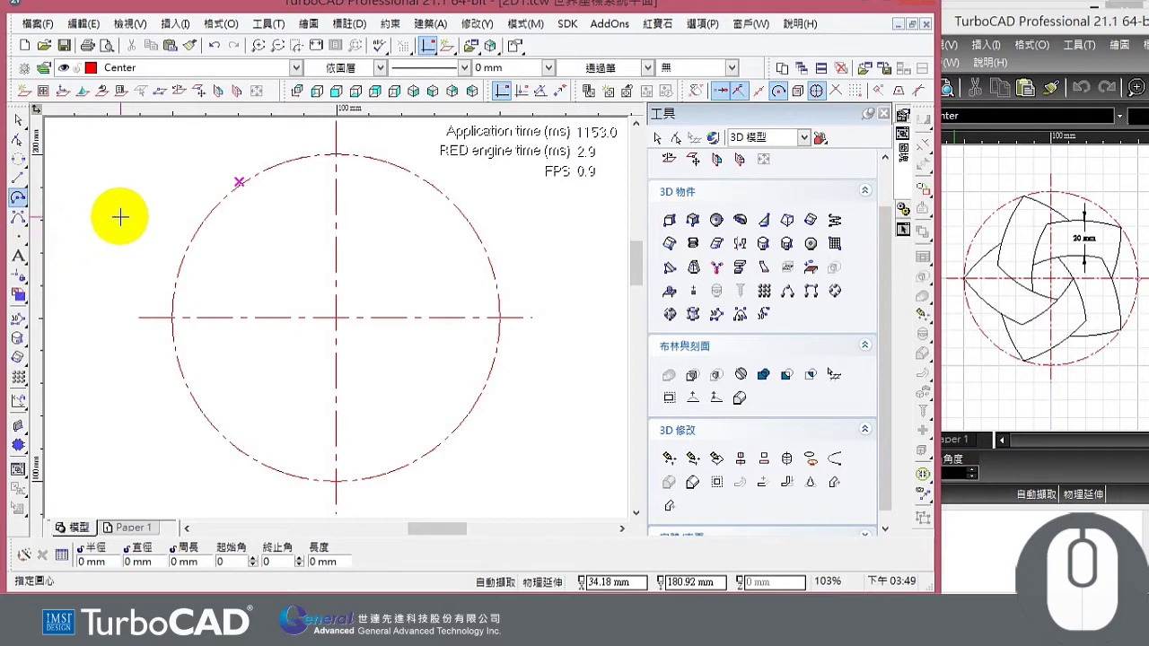
{"action": "left_click", "coordinate": [205, 221]}
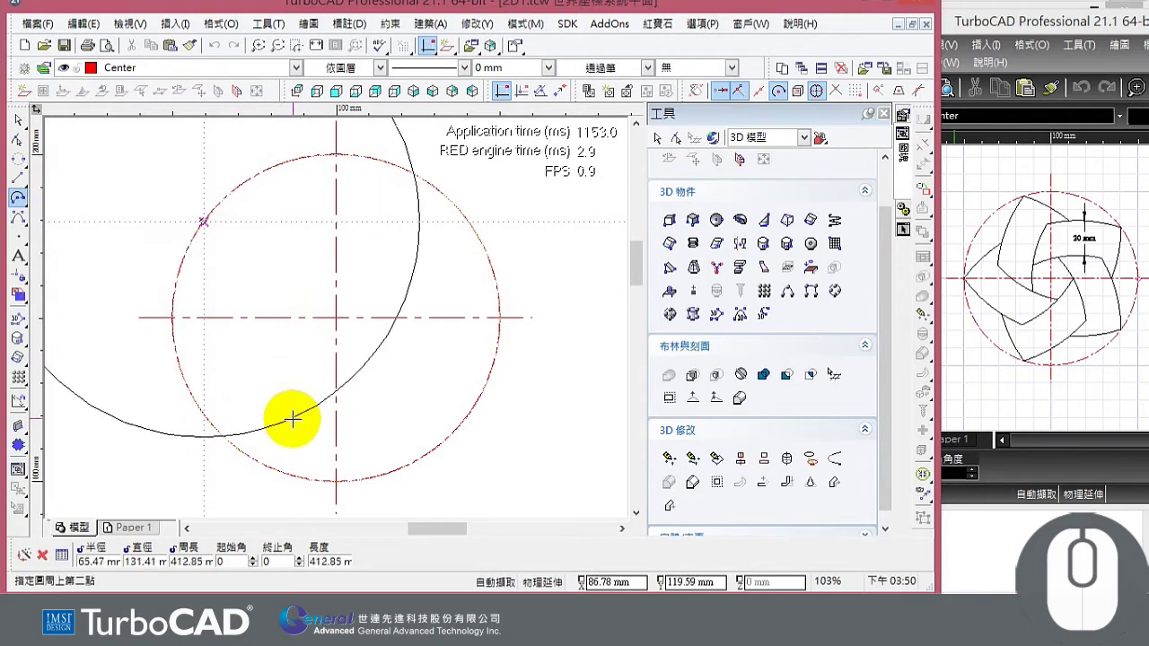
{"action": "left_click", "coordinate": [287, 473]}
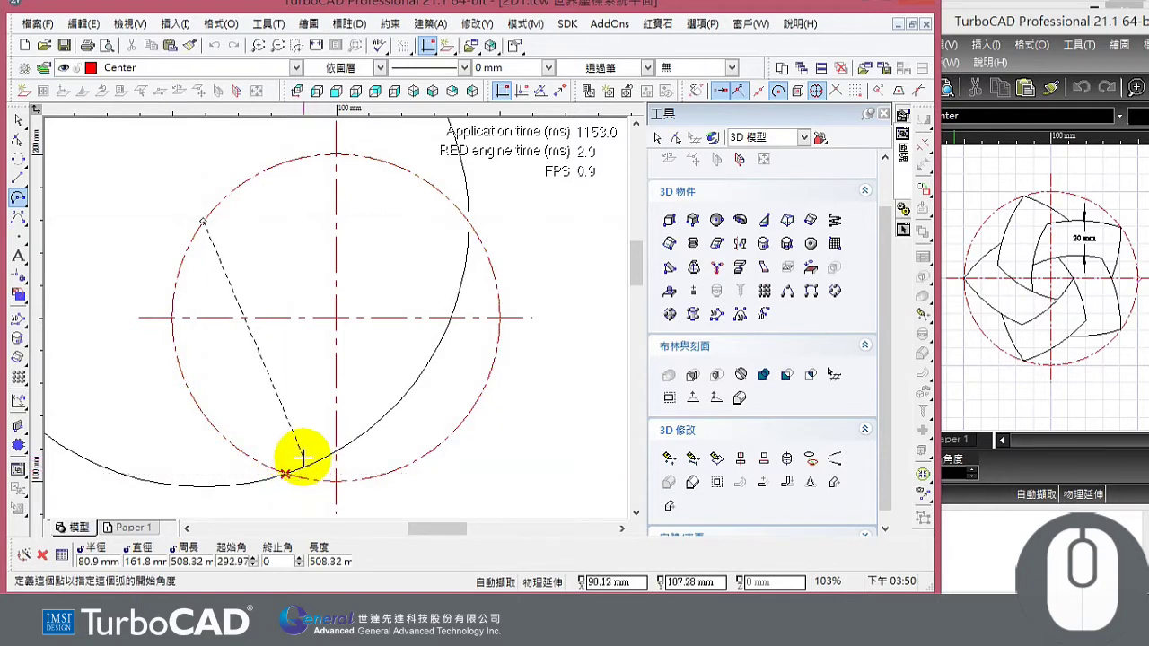
{"action": "left_click", "coordinate": [285, 473]}
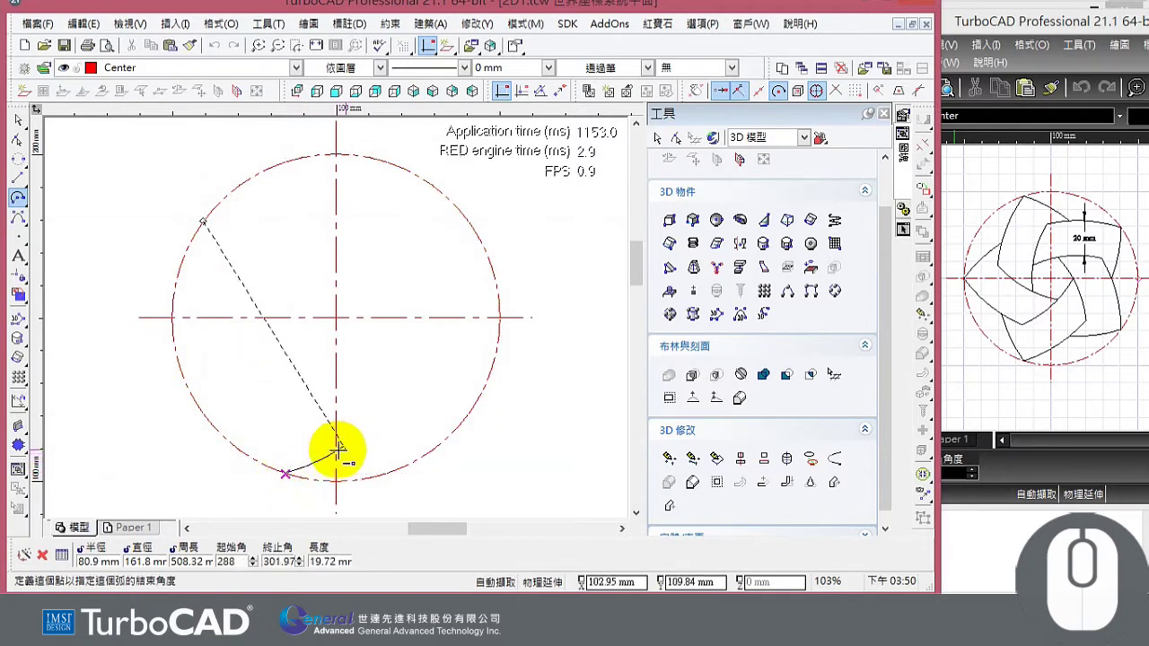
{"action": "left_click", "coordinate": [469, 221]}
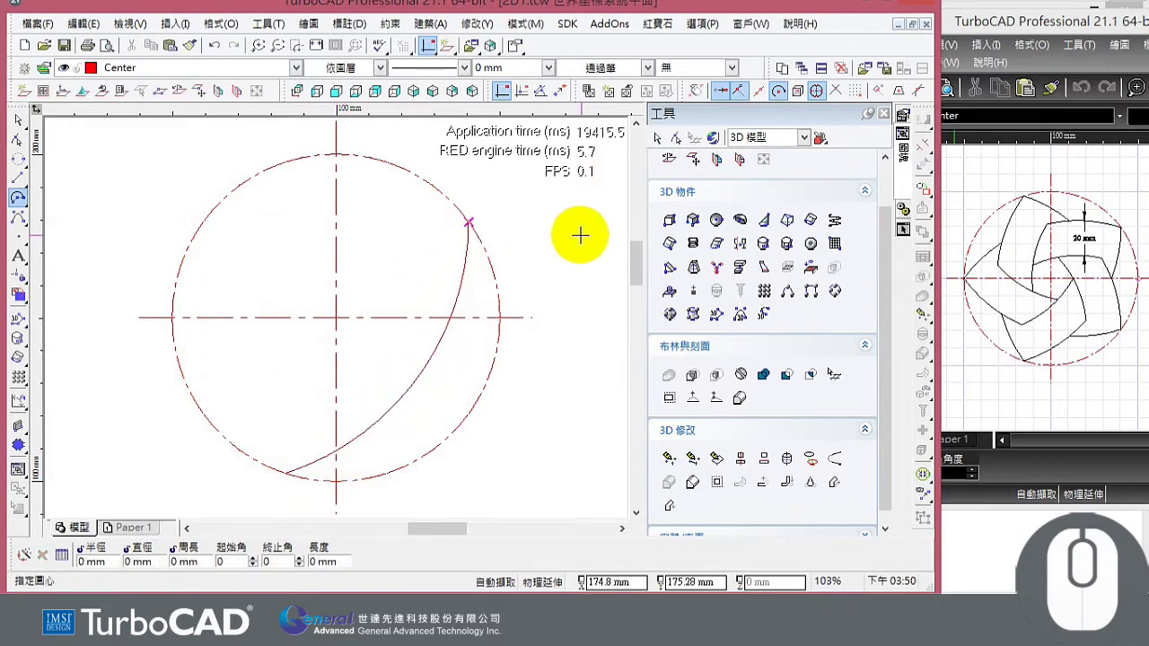
Move the newly drawn arc from the Center layer to layer 0
{"action": "left_click", "coordinate": [19, 120]}
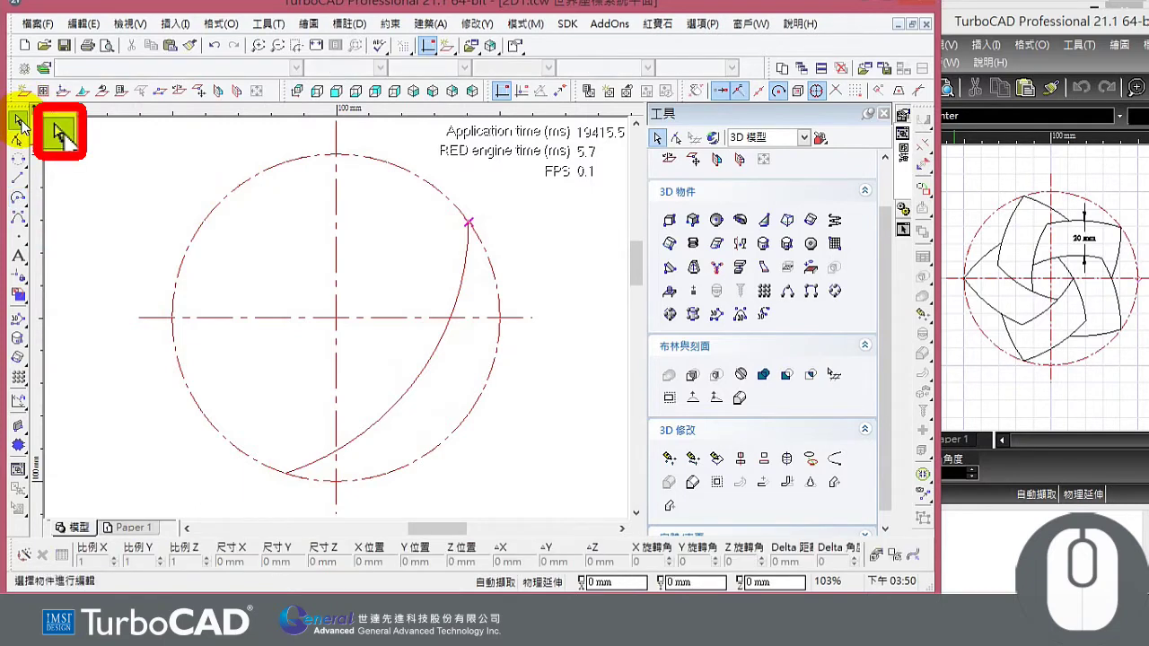
{"action": "left_click", "coordinate": [401, 387]}
{"action": "left_click", "coordinate": [293, 67]}
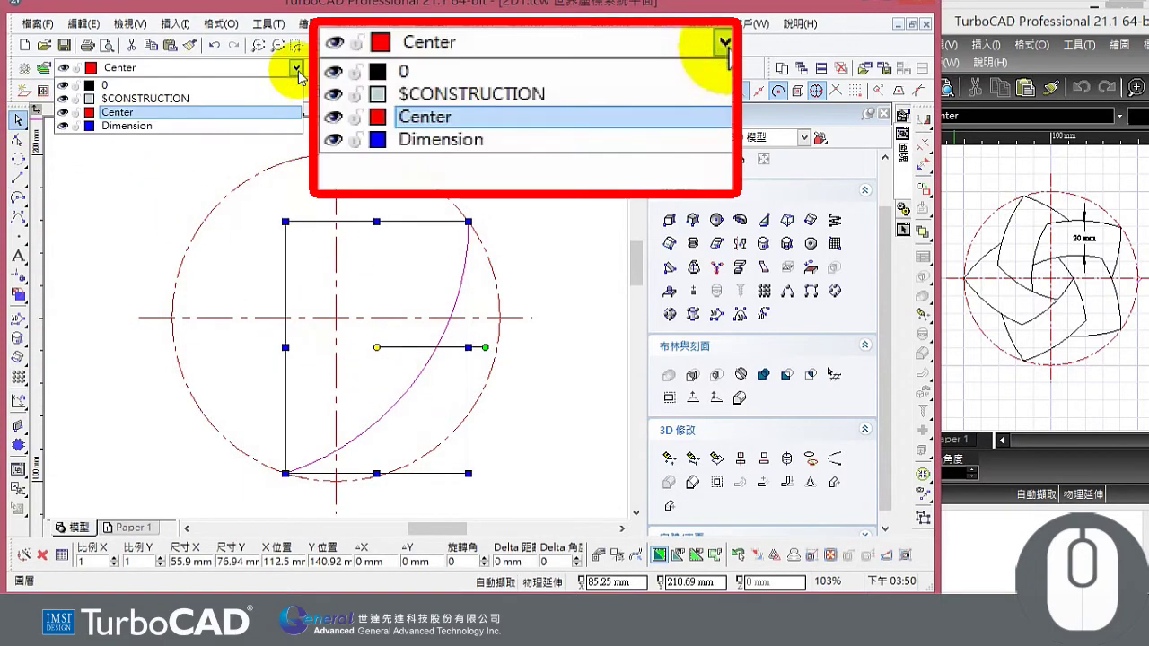
{"action": "left_click", "coordinate": [275, 85]}
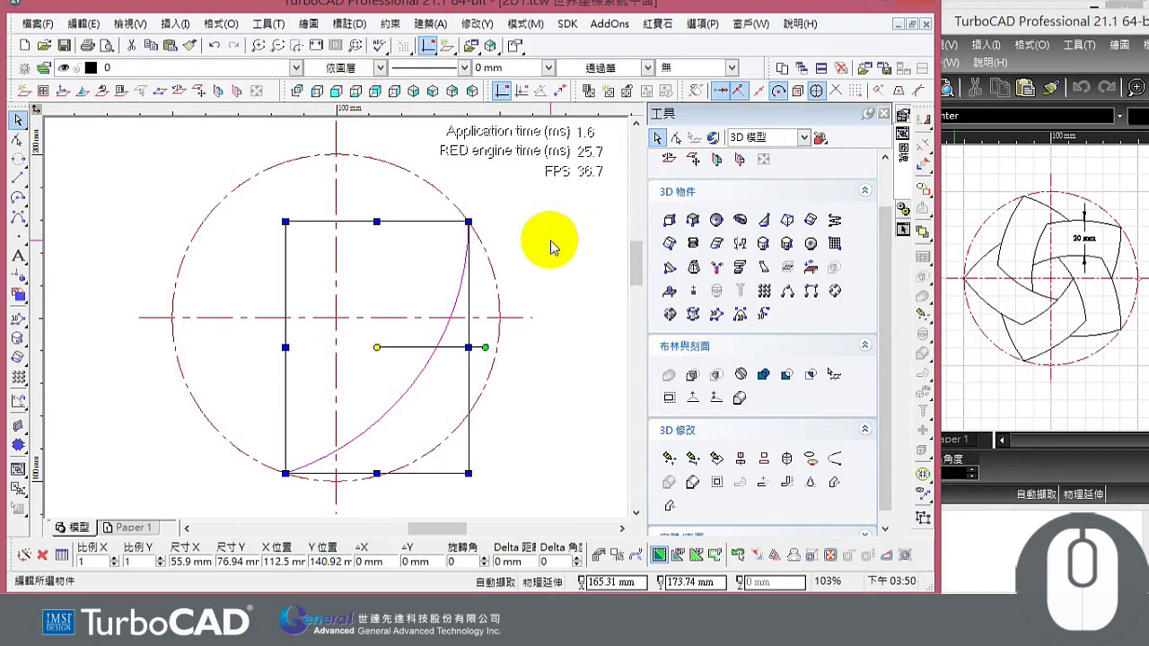
{"action": "key", "text": "Delete"}
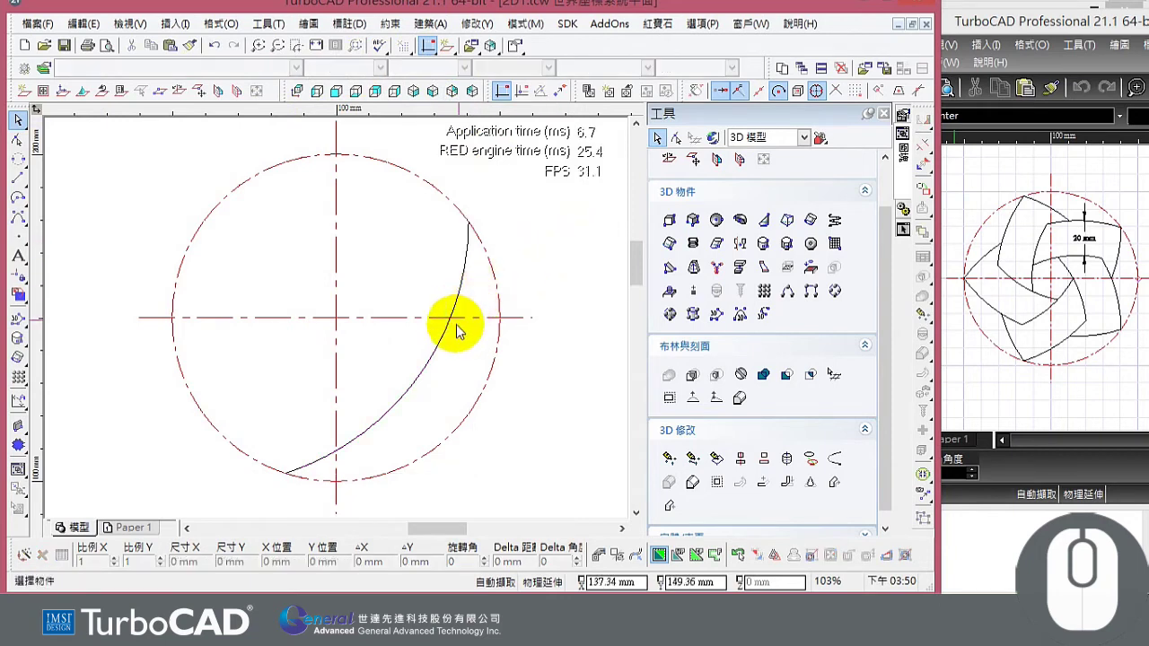
Radially copy the arc around the circle's center with a set count of 5 and a 72-degree step angle
{"action": "left_click", "coordinate": [438, 354]}
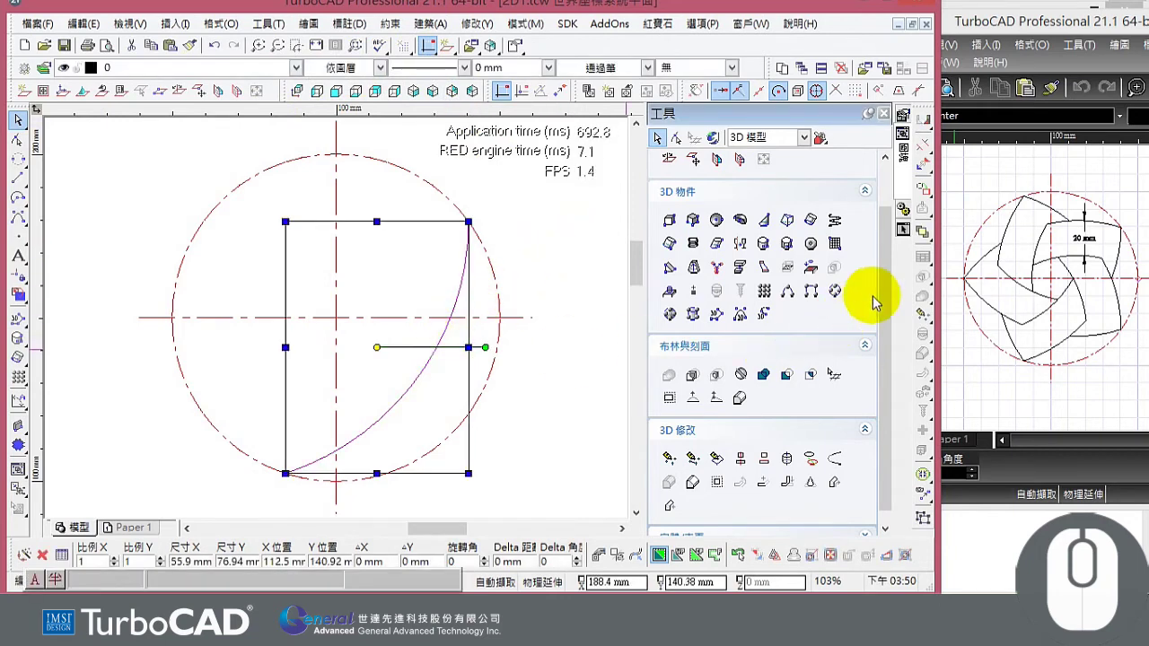
{"action": "scroll", "coordinate": [885, 303], "scroll_direction": "down", "scroll_amount": 1}
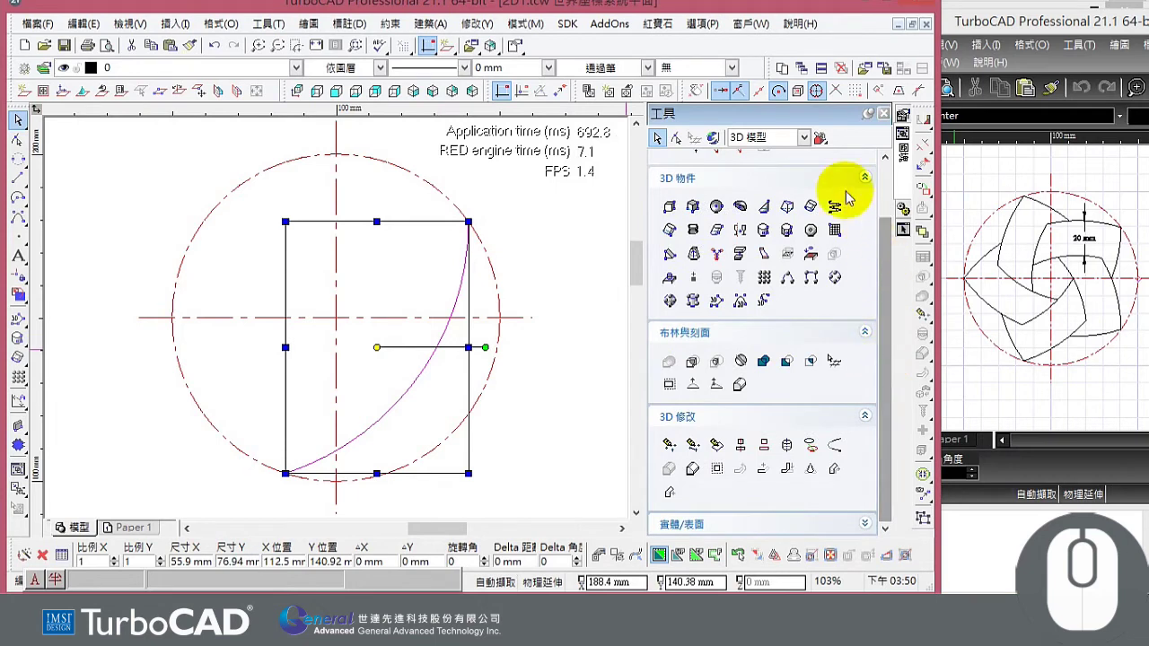
{"action": "left_click", "coordinate": [804, 137]}
{"action": "left_click", "coordinate": [785, 167]}
{"action": "scroll", "coordinate": [885, 238], "scroll_direction": "down", "scroll_amount": 2}
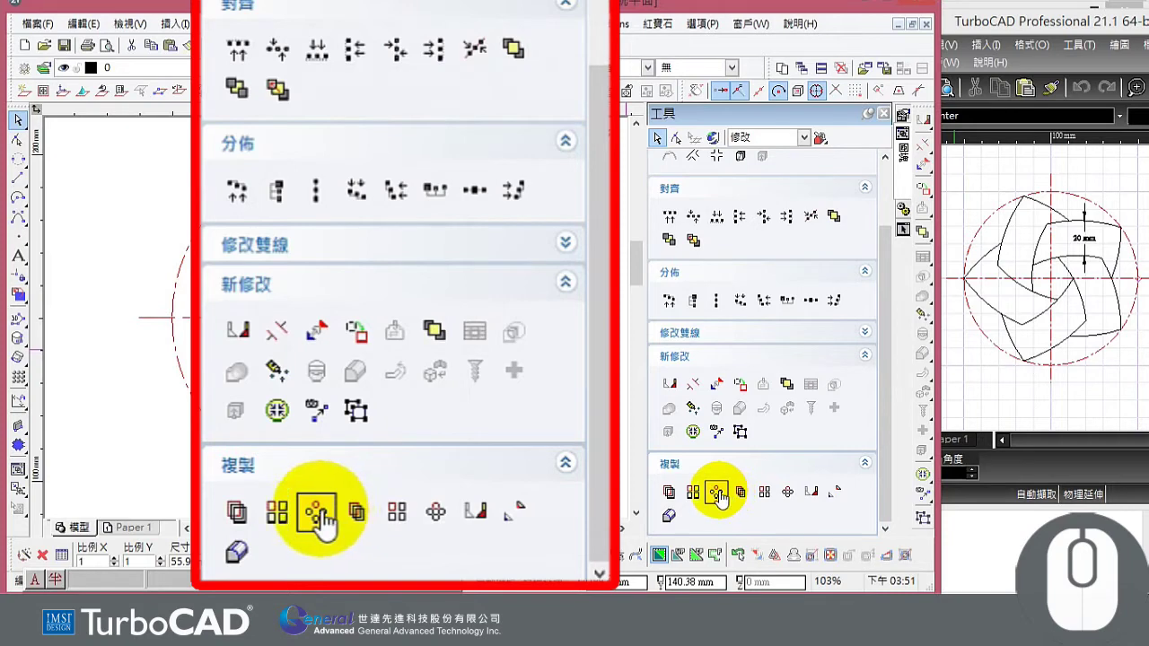
{"action": "left_click", "coordinate": [717, 495]}
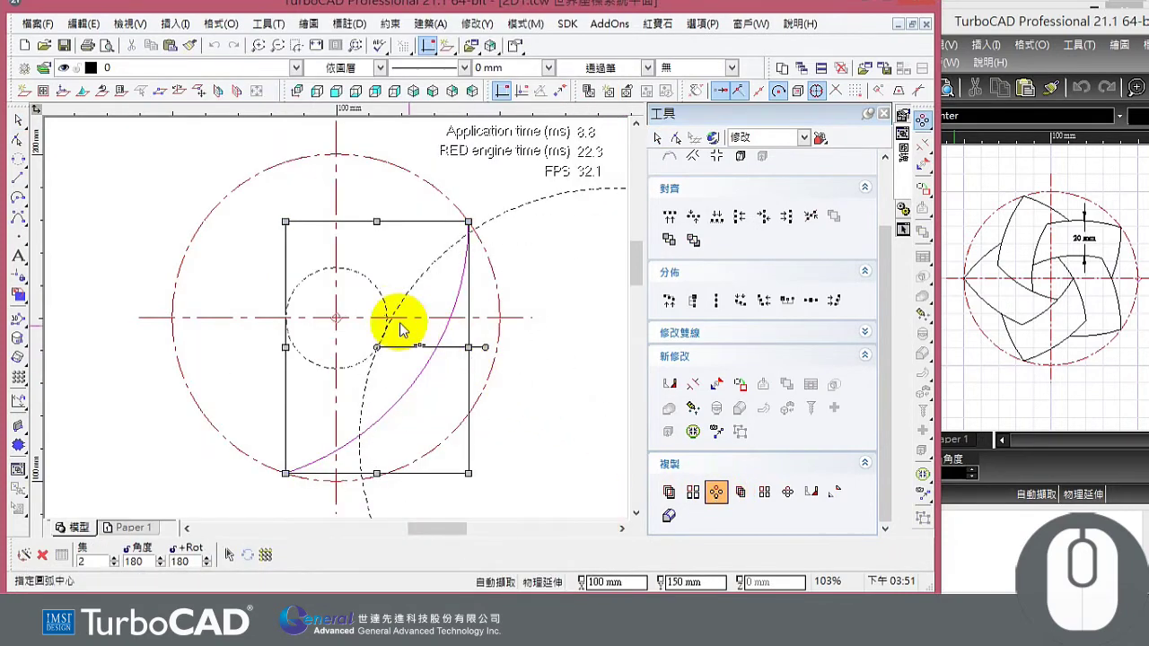
{"action": "left_click", "coordinate": [336, 321]}
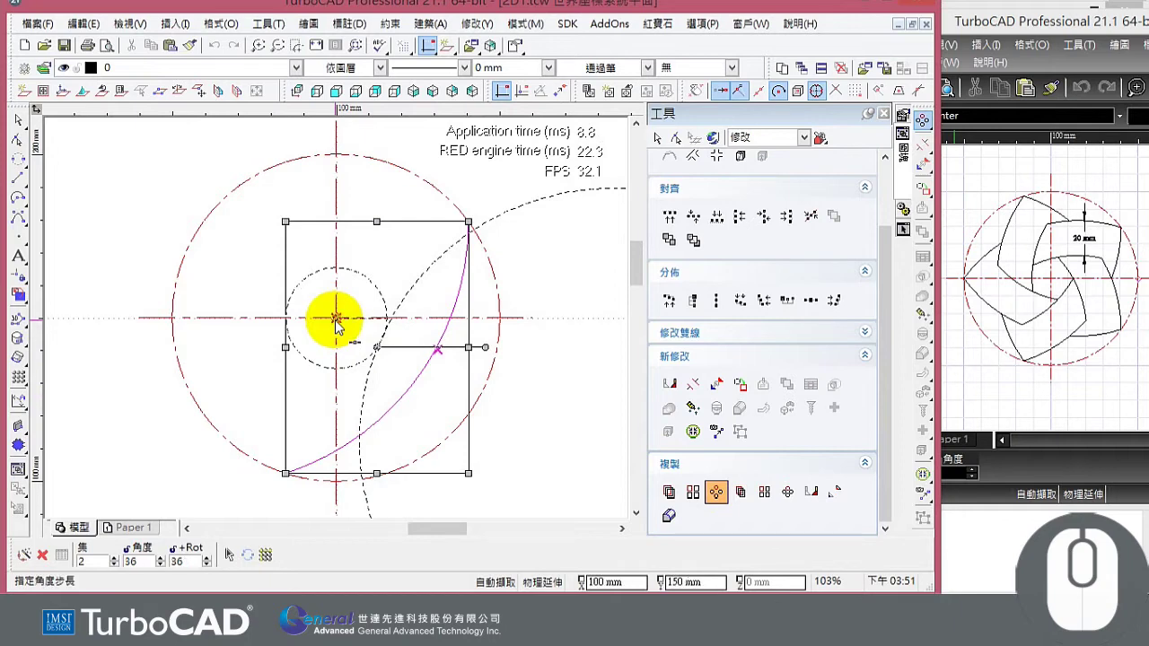
{"action": "key", "text": "Tab"}
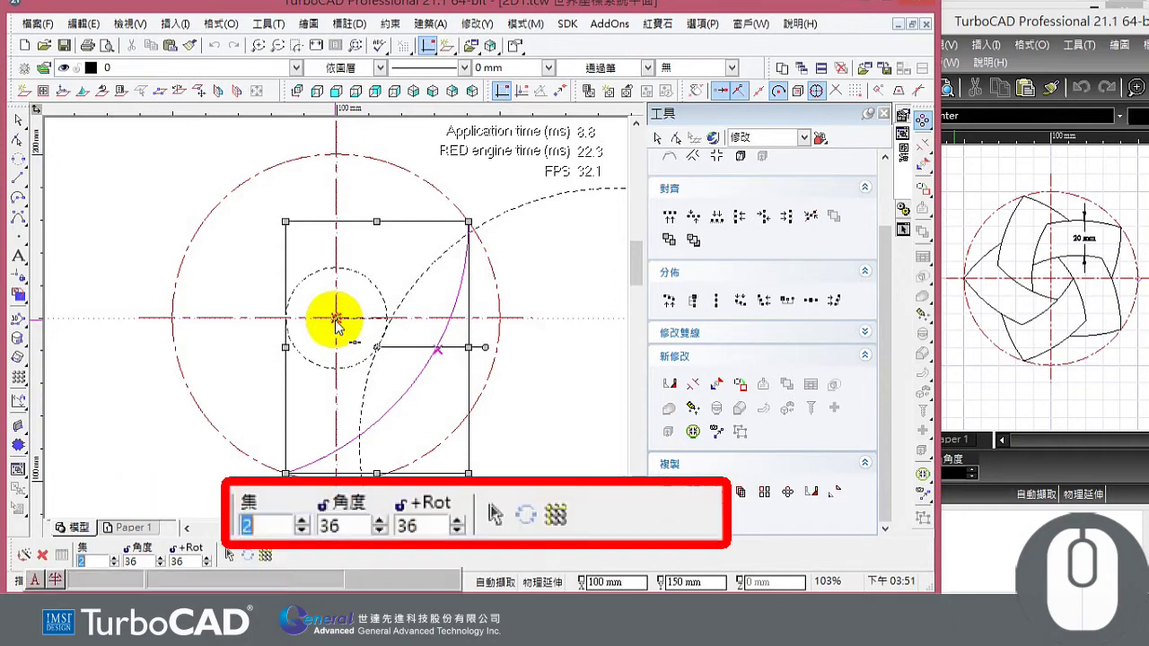
{"action": "type", "text": "5"}
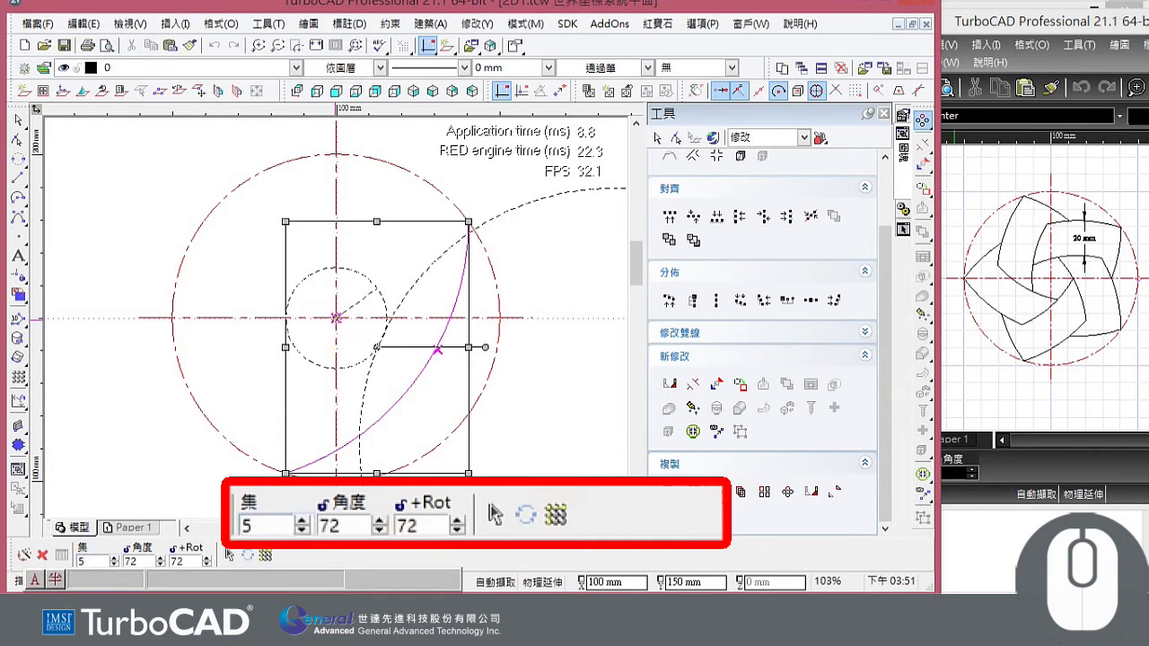
{"action": "key", "text": "Return"}
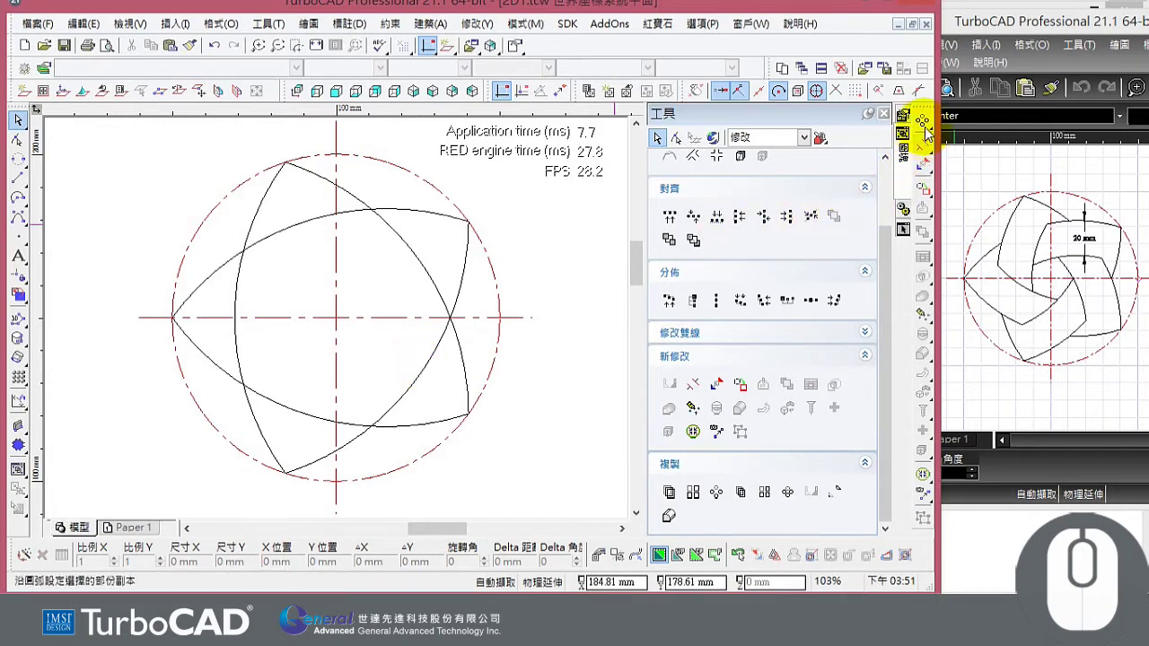
Set the offset distance to 20 mm and offset the lower-right arc inward toward the circle's center
{"action": "mouse_move", "coordinate": [924, 130]}
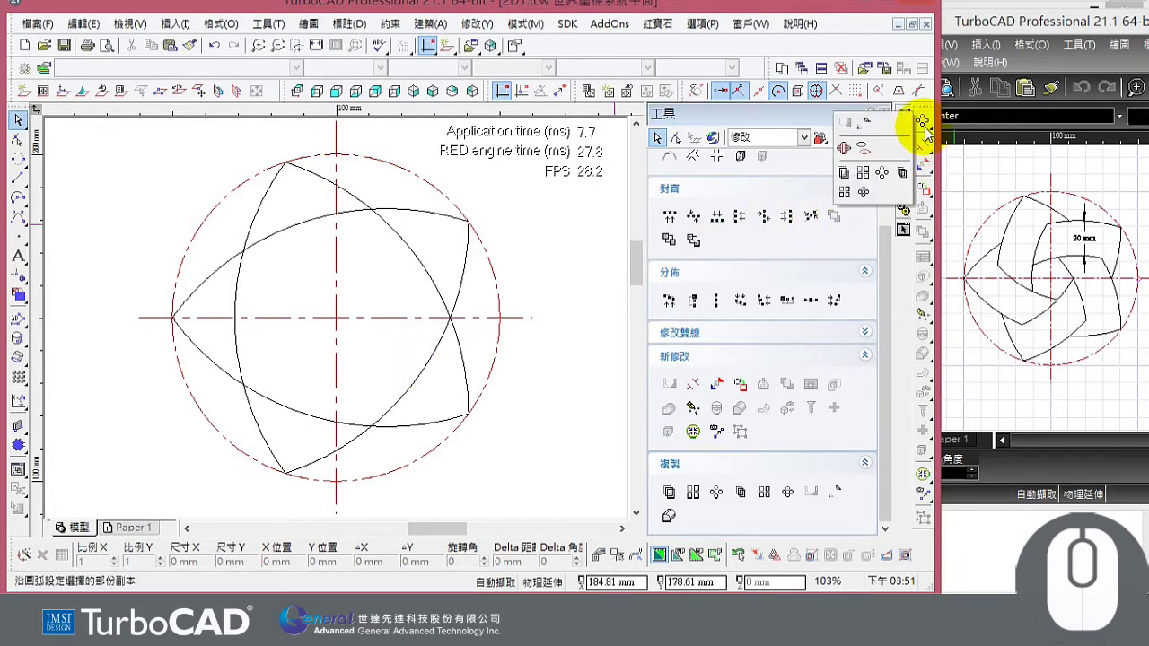
{"action": "left_click", "coordinate": [846, 148]}
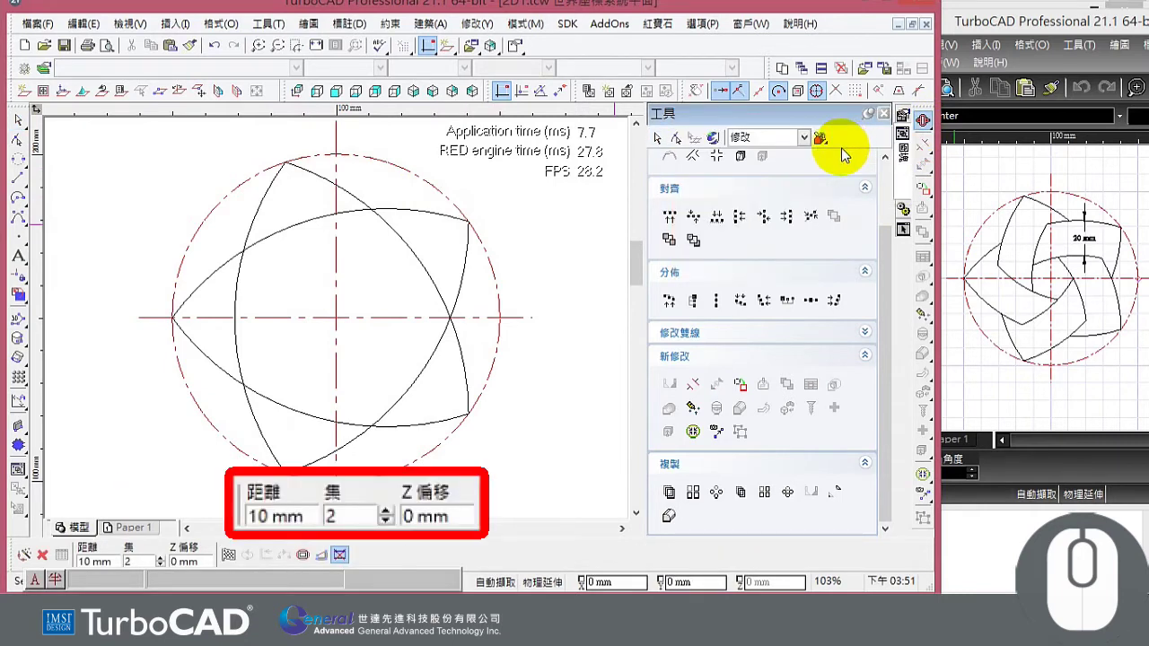
{"action": "key", "text": "Tab"}
{"action": "type", "text": "20"}
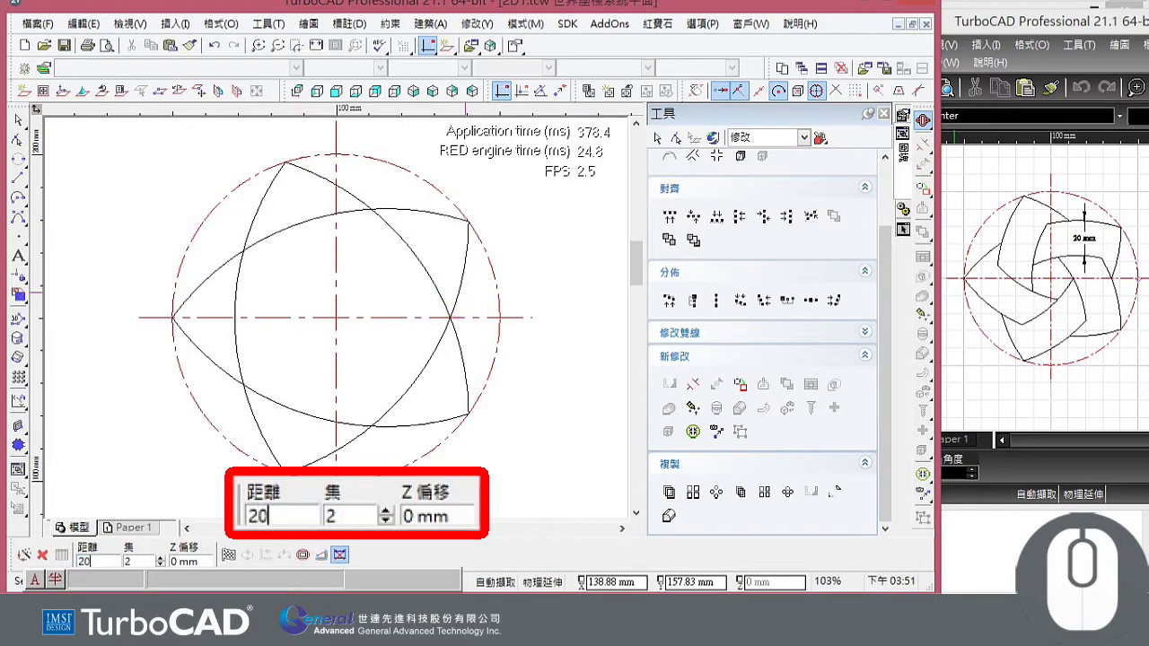
{"action": "key", "text": "Return"}
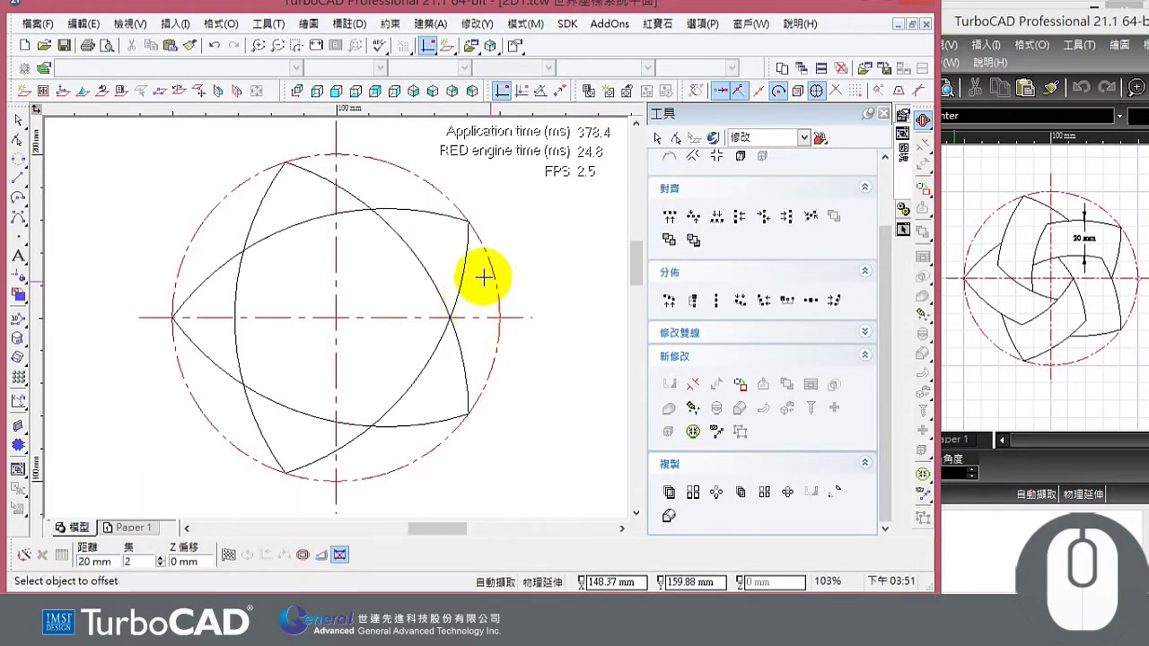
{"action": "left_click", "coordinate": [457, 279]}
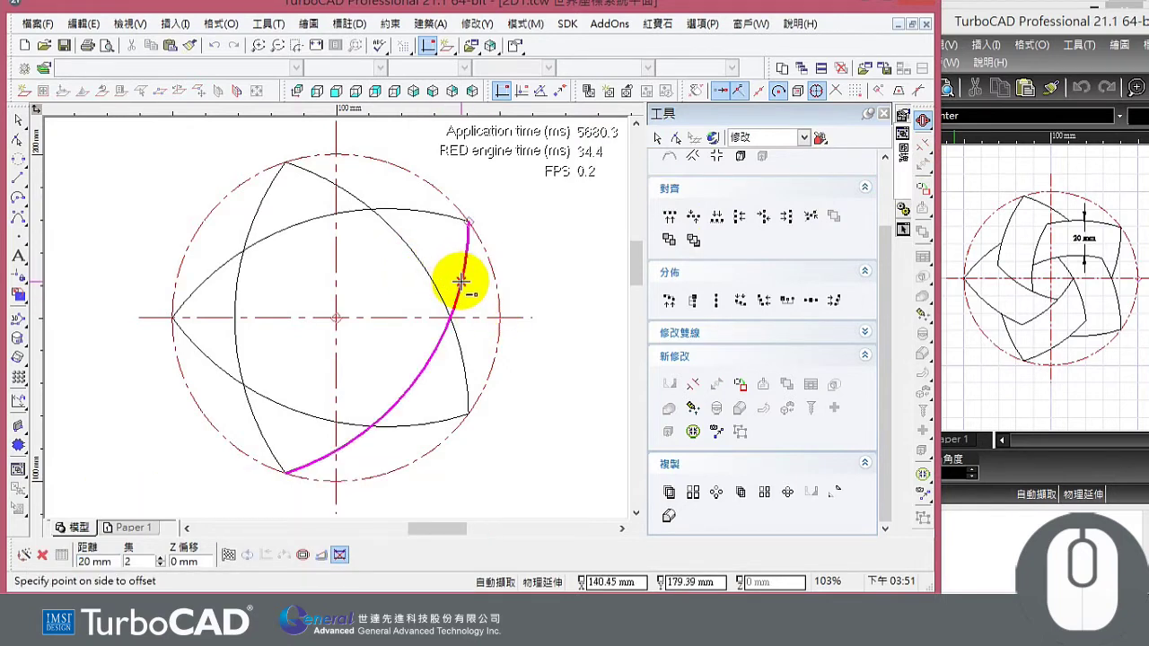
{"action": "left_click", "coordinate": [381, 278]}
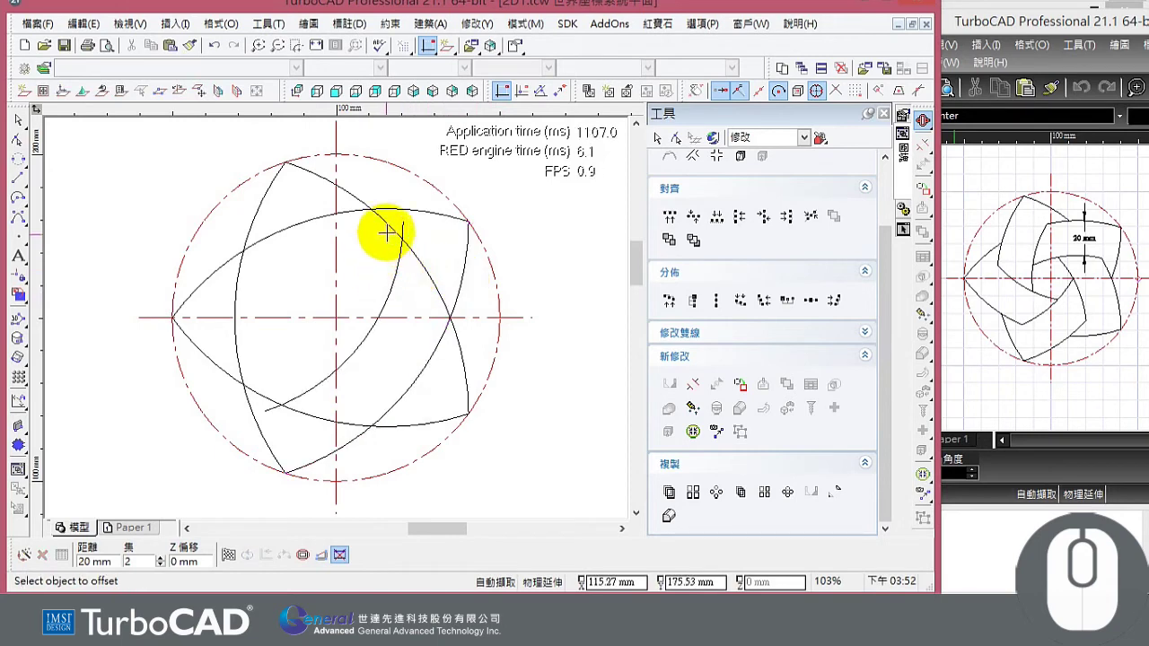
Offset the remaining four outer arcs inward by 20 mm toward the circle's center
{"action": "left_click", "coordinate": [386, 228]}
{"action": "left_click", "coordinate": [303, 278]}
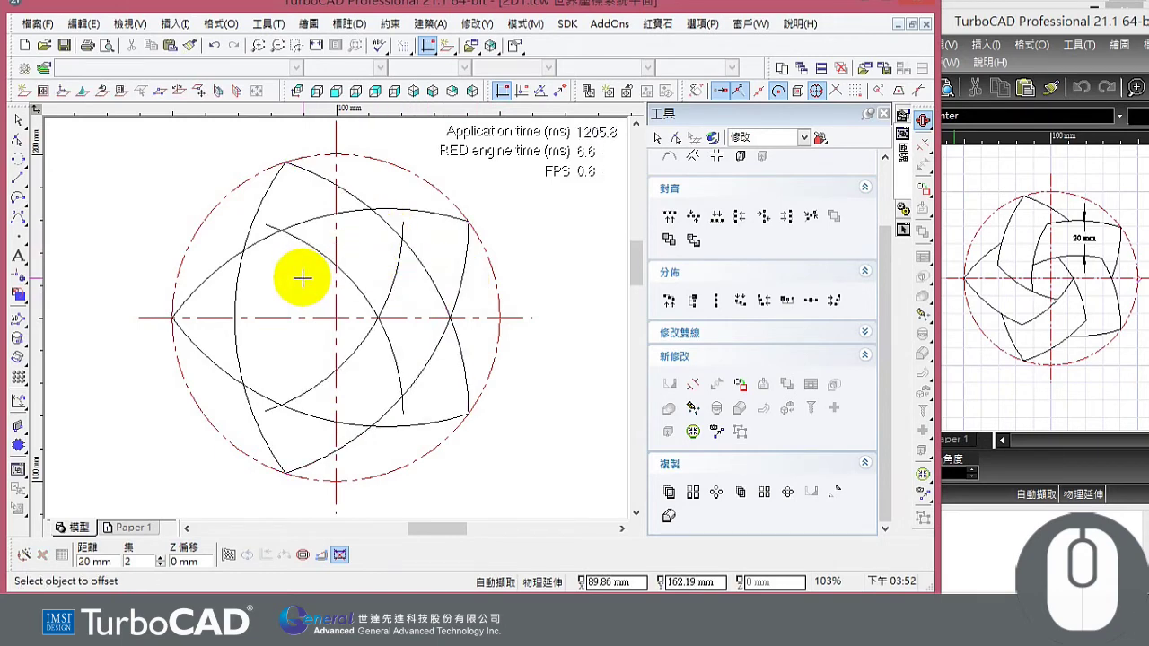
{"action": "left_click", "coordinate": [237, 275]}
{"action": "left_click", "coordinate": [282, 282]}
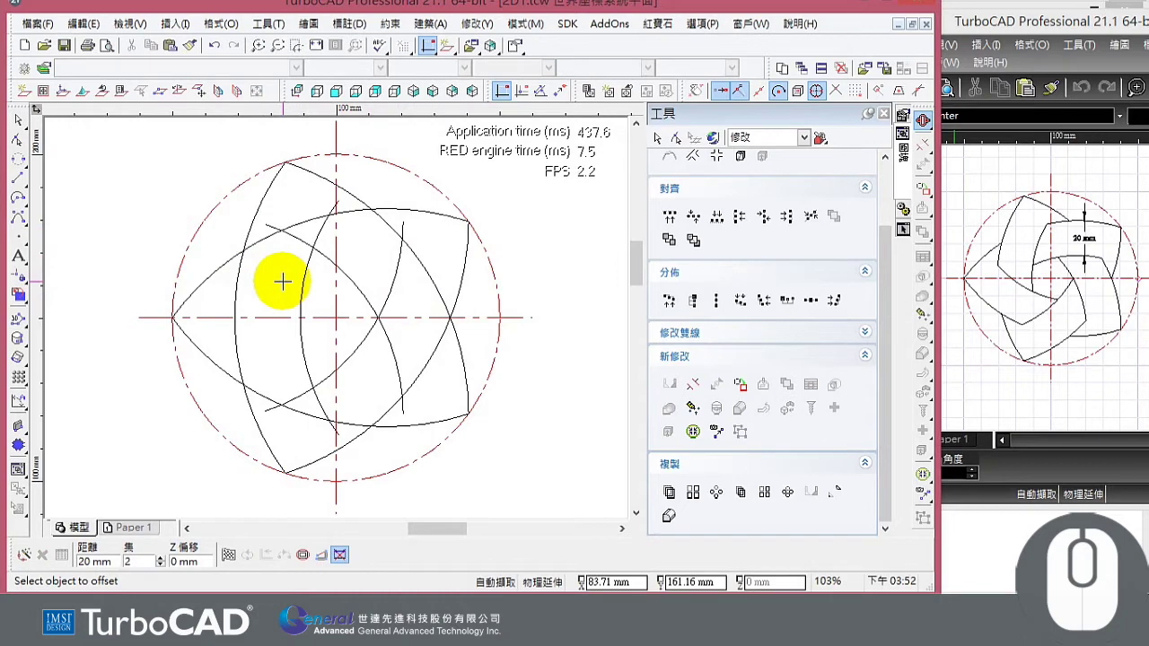
{"action": "left_click", "coordinate": [225, 373]}
{"action": "left_click", "coordinate": [270, 345]}
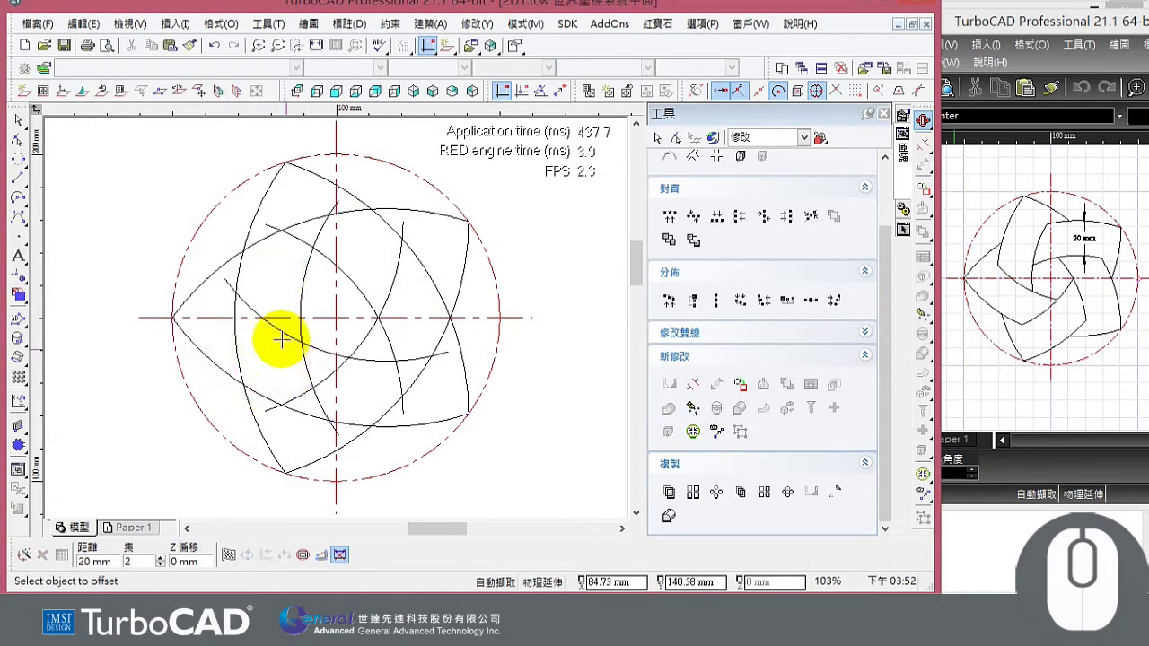
{"action": "left_click", "coordinate": [258, 252]}
{"action": "left_click", "coordinate": [270, 287]}
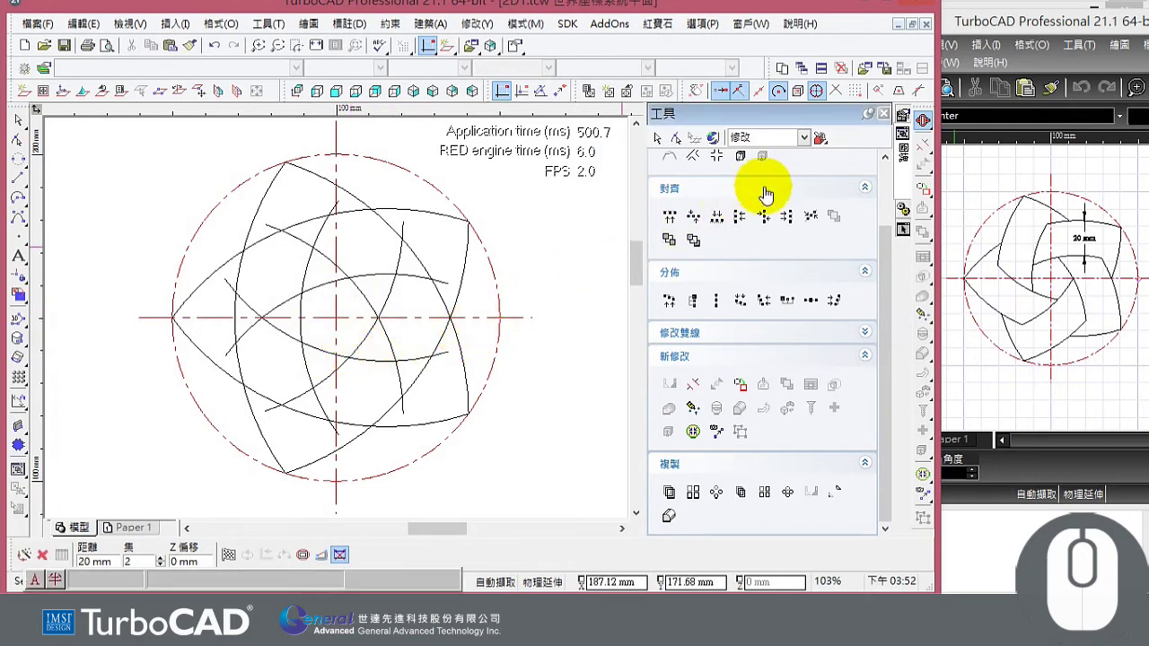
Trim the top and left outer arcs where they cross the neighbouring bands, using each band's outer and offset arcs as cutting edges
{"action": "left_click", "coordinate": [922, 146]}
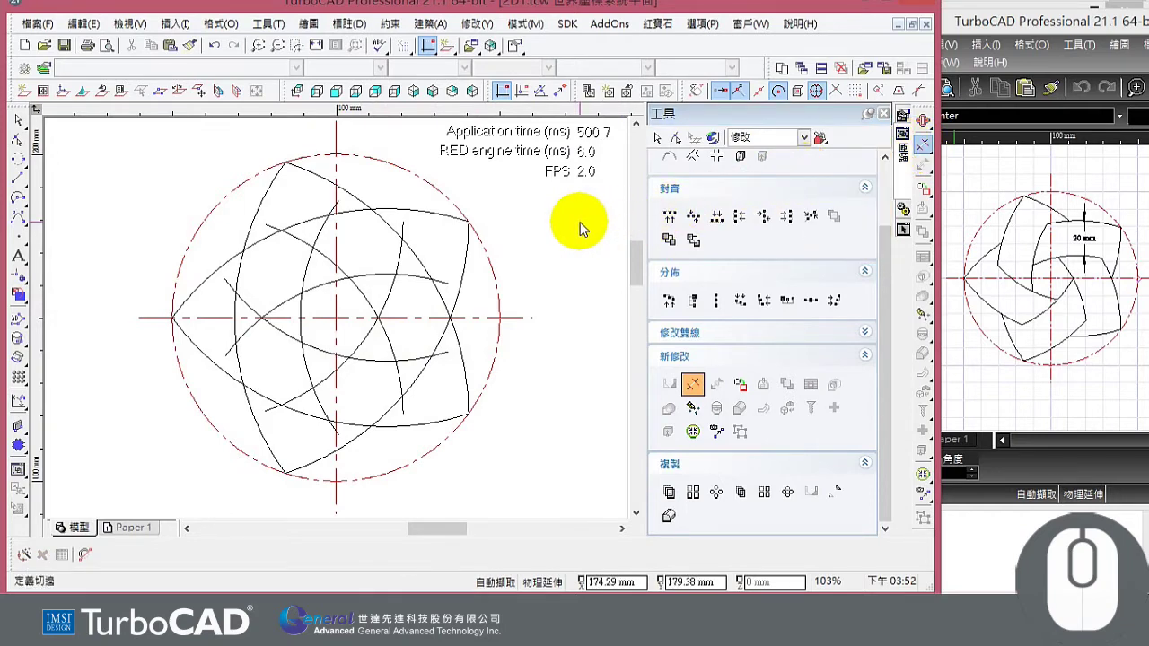
{"action": "left_click", "coordinate": [305, 279]}
{"action": "left_click", "coordinate": [239, 265], "text": "shift"}
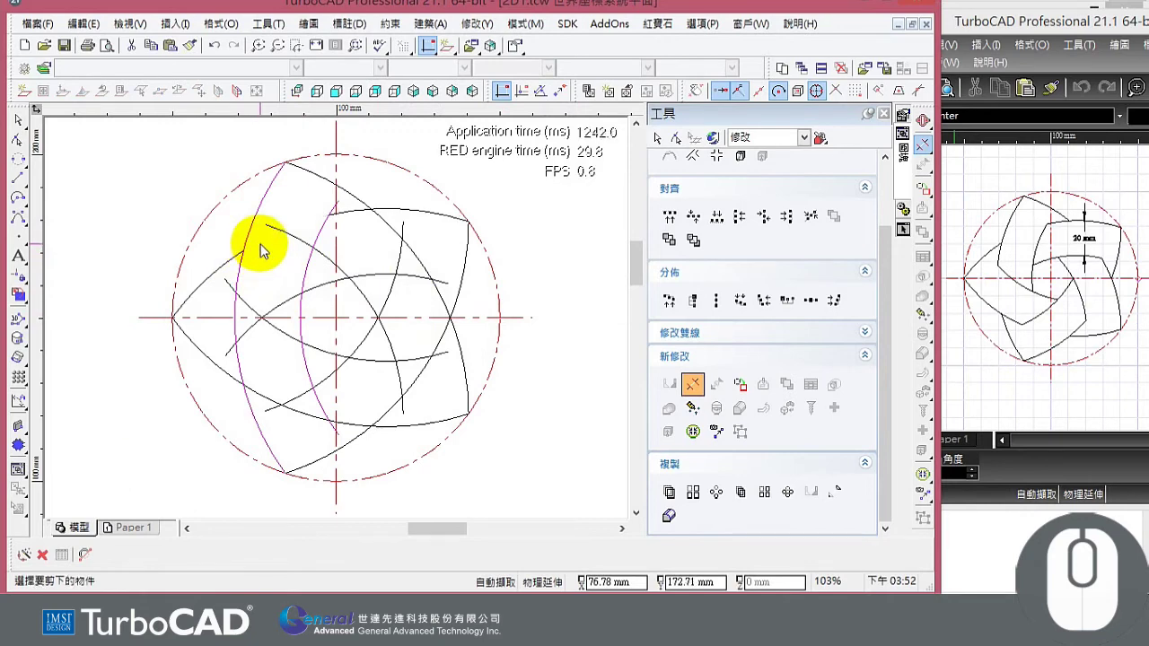
{"action": "left_click", "coordinate": [248, 304]}
{"action": "left_click", "coordinate": [214, 44]}
{"action": "left_click", "coordinate": [251, 306]}
{"action": "left_click", "coordinate": [255, 391], "text": "shift"}
{"action": "left_click", "coordinate": [238, 359]}
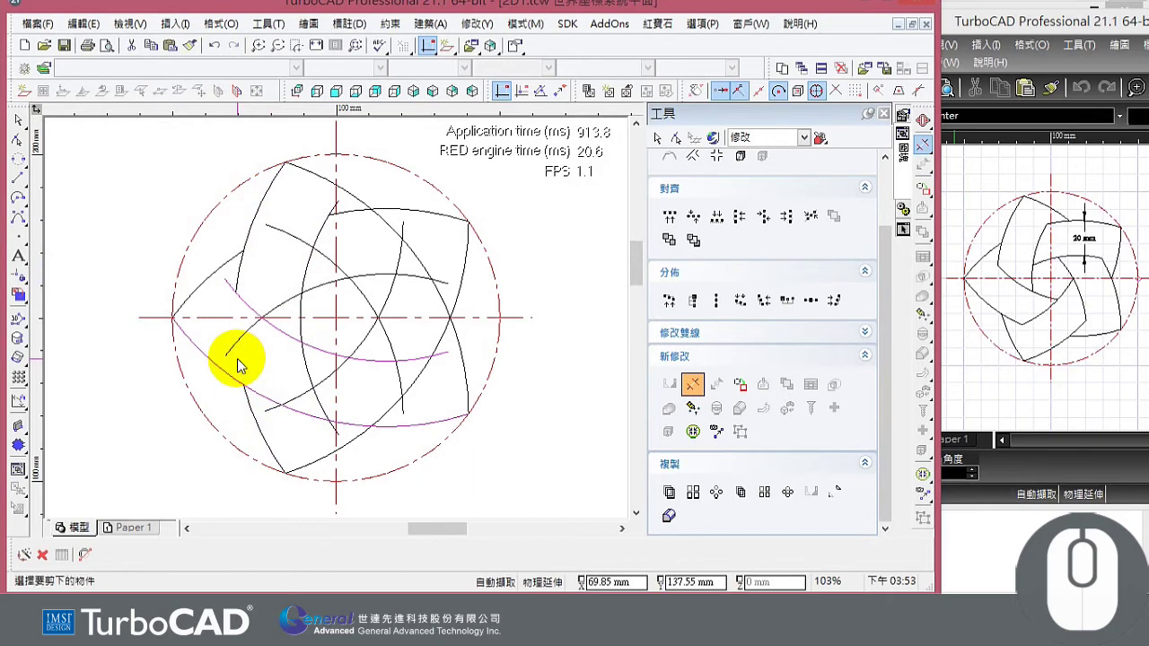
Trim the bottom, lower-right and upper-right outer arcs between the outer and offset arcs of the bands crossing them
{"action": "left_click", "coordinate": [334, 366]}
{"action": "left_click", "coordinate": [344, 365]}
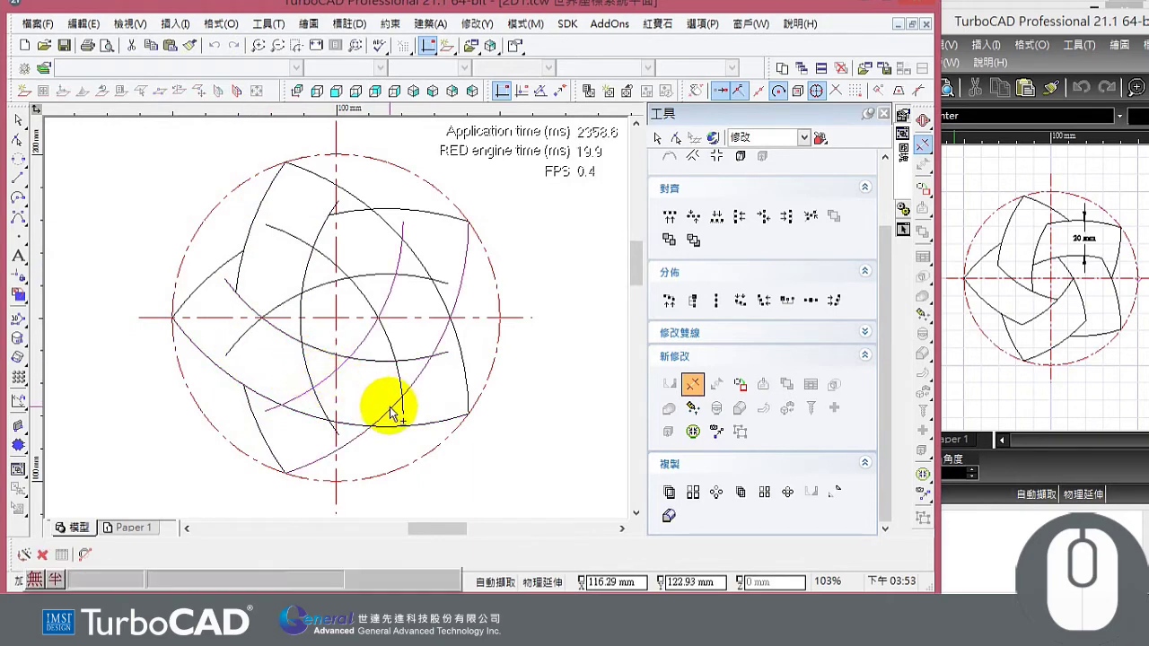
{"action": "key", "text": "Escape"}
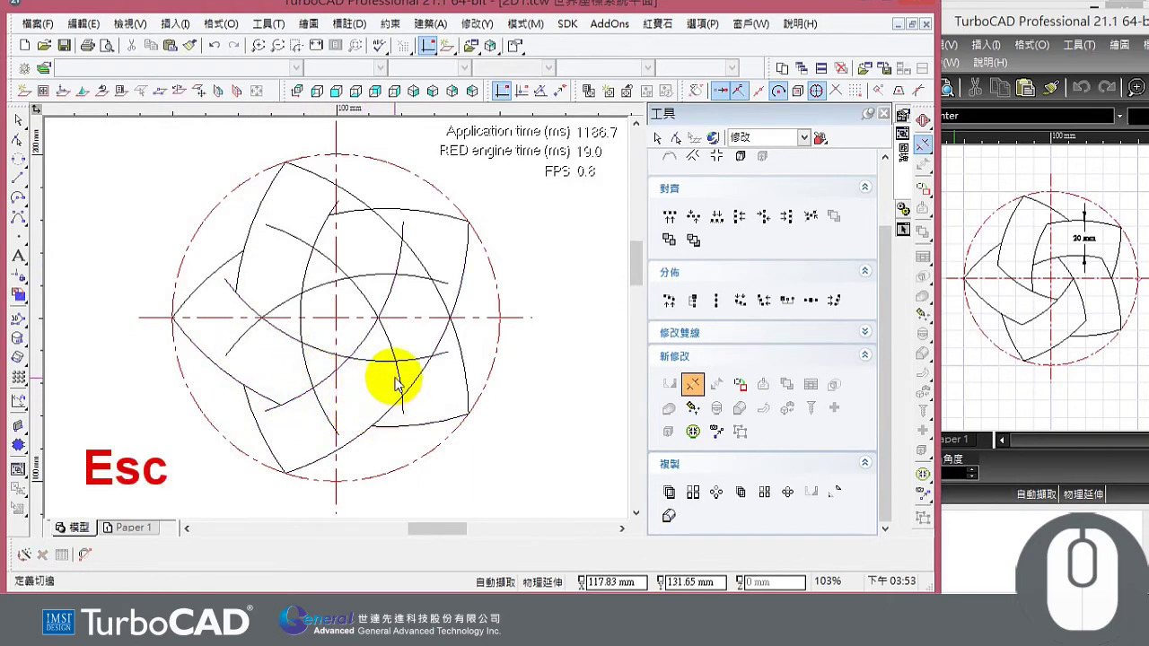
{"action": "left_click", "coordinate": [395, 377]}
{"action": "left_click", "coordinate": [461, 374], "text": "shift"}
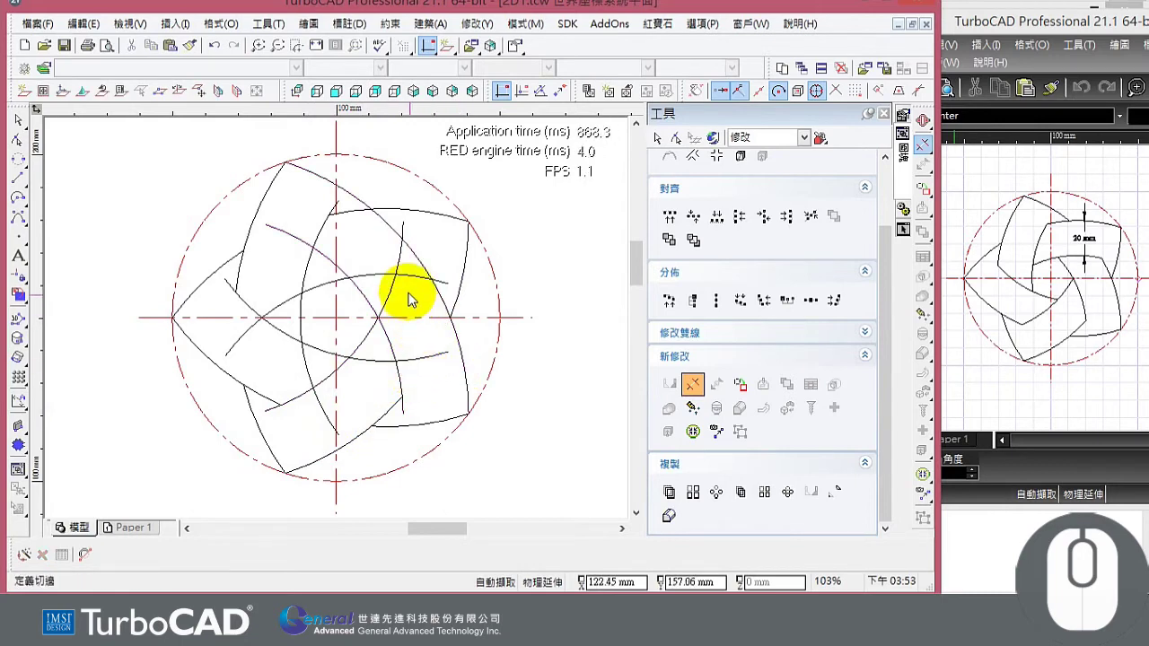
{"action": "left_click", "coordinate": [375, 275]}
{"action": "left_click", "coordinate": [356, 210], "text": "shift"}
{"action": "left_click", "coordinate": [389, 230]}
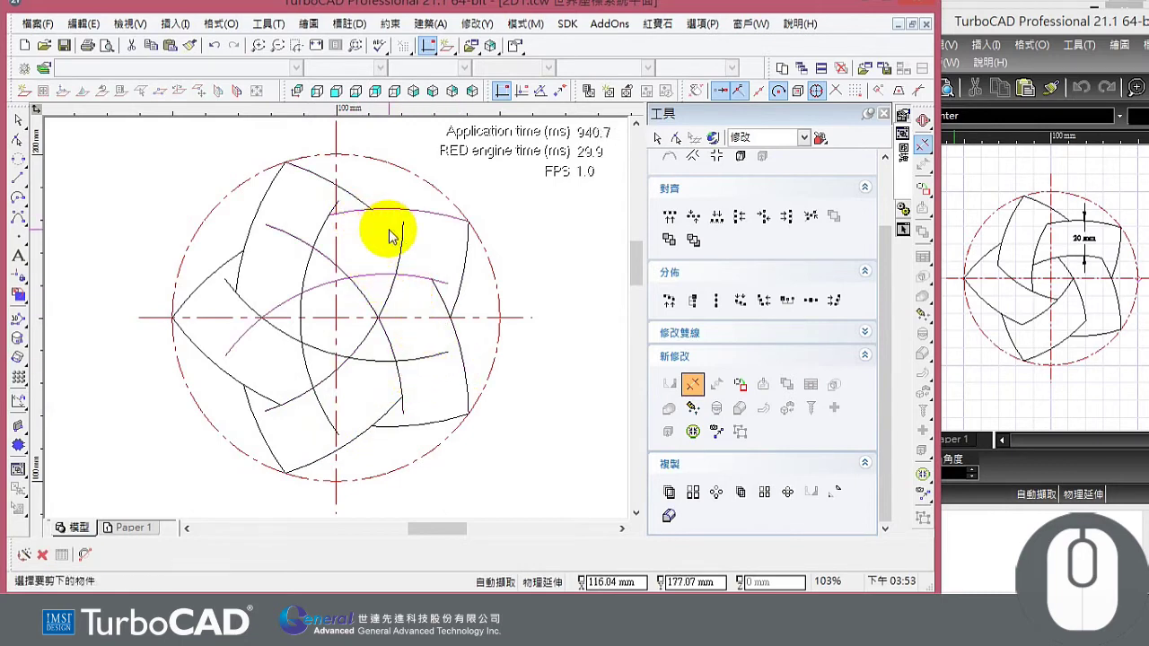
{"action": "left_click", "coordinate": [371, 275]}
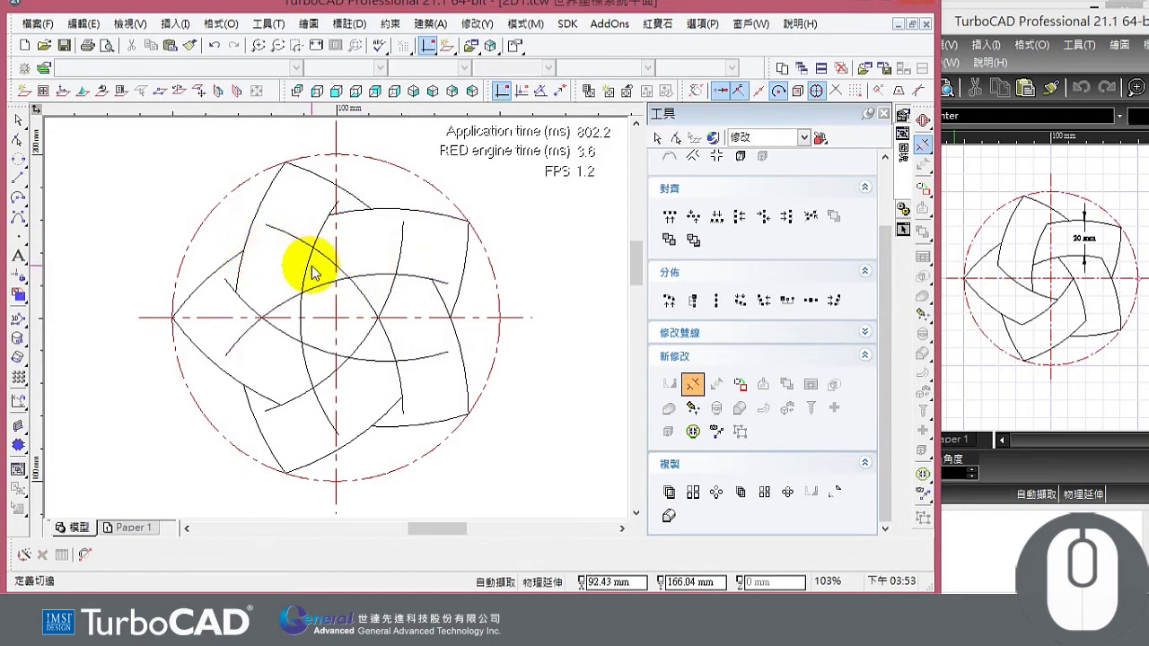
Trim the inner ends of the upper-right, top and left offset arcs, each against the adjacent offset arc
{"action": "left_click", "coordinate": [367, 272]}
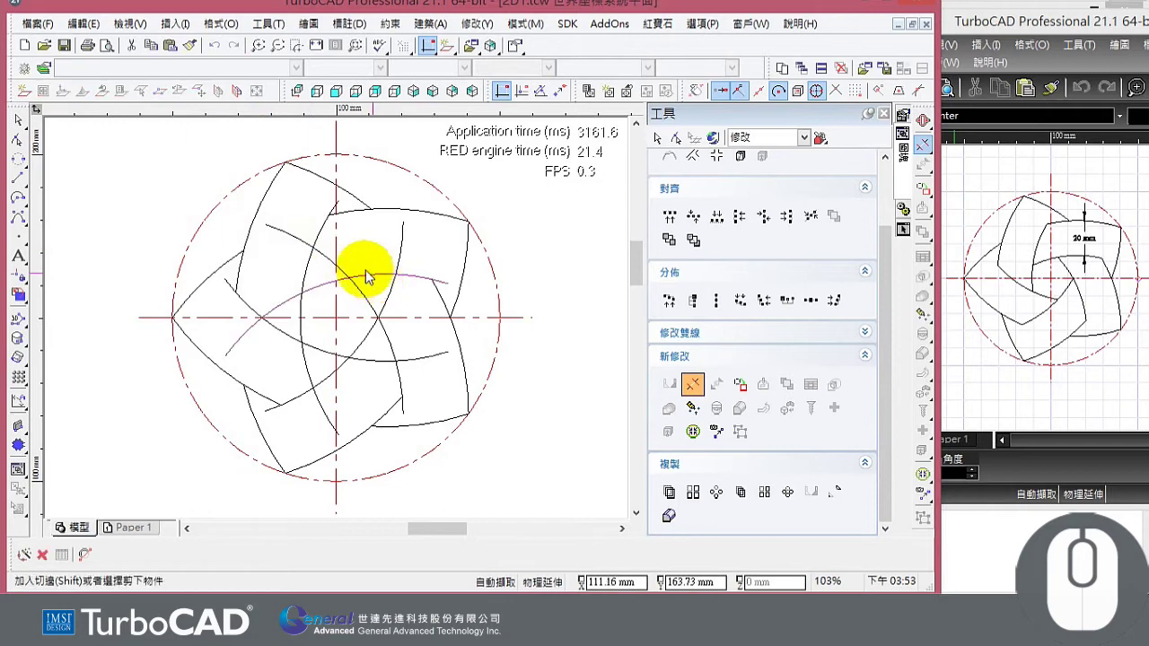
{"action": "left_click", "coordinate": [311, 253]}
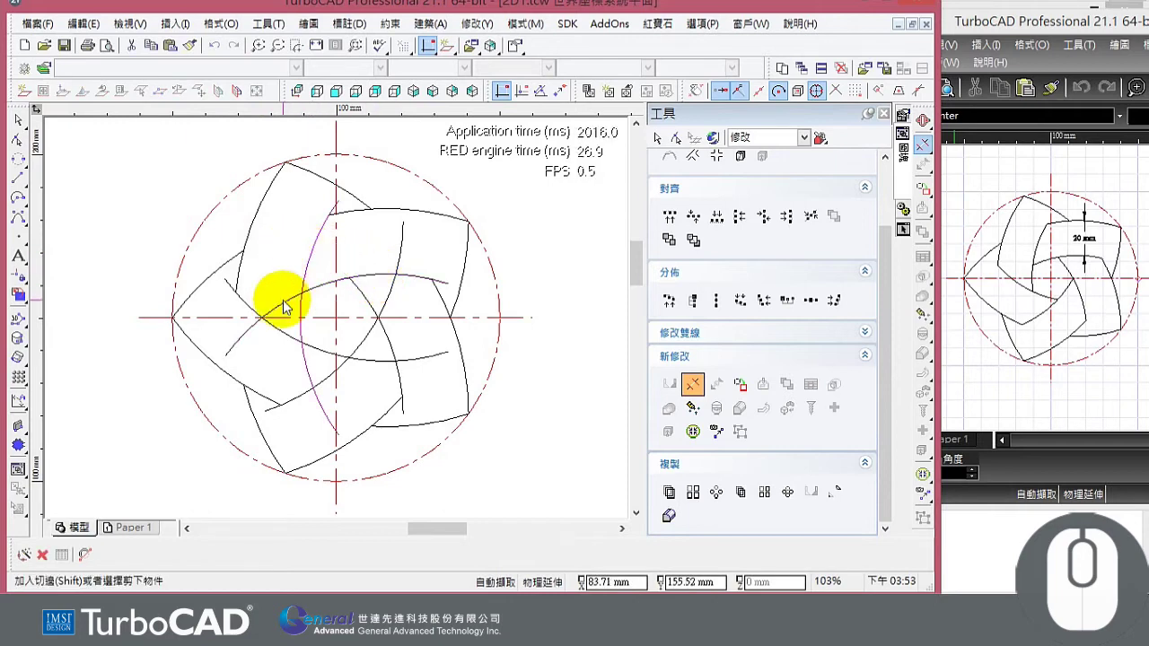
{"action": "left_click", "coordinate": [282, 301]}
{"action": "key", "text": "Escape"}
{"action": "left_click", "coordinate": [286, 333]}
{"action": "left_click", "coordinate": [306, 357]}
{"action": "key", "text": "Escape"}
Trim the inner ends of the bottom and lower-right offset arcs against their adjacent offset arcs and end the trimming
{"action": "left_click", "coordinate": [328, 376]}
{"action": "left_click", "coordinate": [364, 361]}
{"action": "key", "text": "Escape"}
{"action": "left_click", "coordinate": [396, 366]}
{"action": "left_click", "coordinate": [401, 256]}
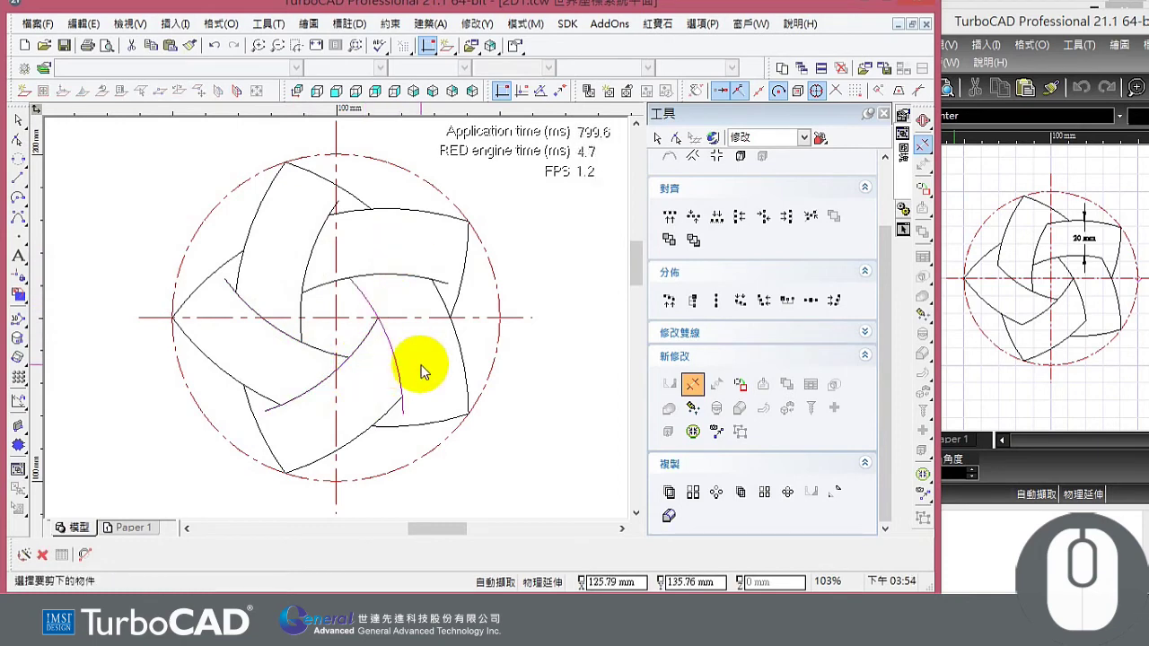
{"action": "key", "text": "Escape"}
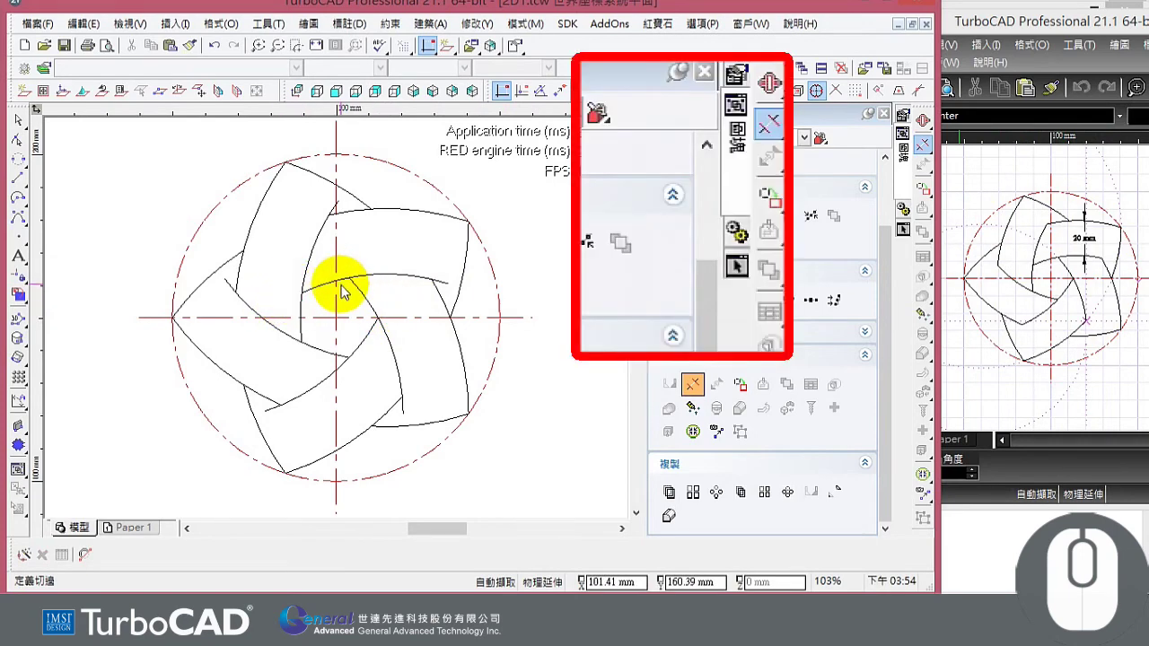
Join each offset arc's overshooting outer end with the shortened outer arc it meets, making clean corners on all five bands
{"action": "left_click", "coordinate": [924, 148]}
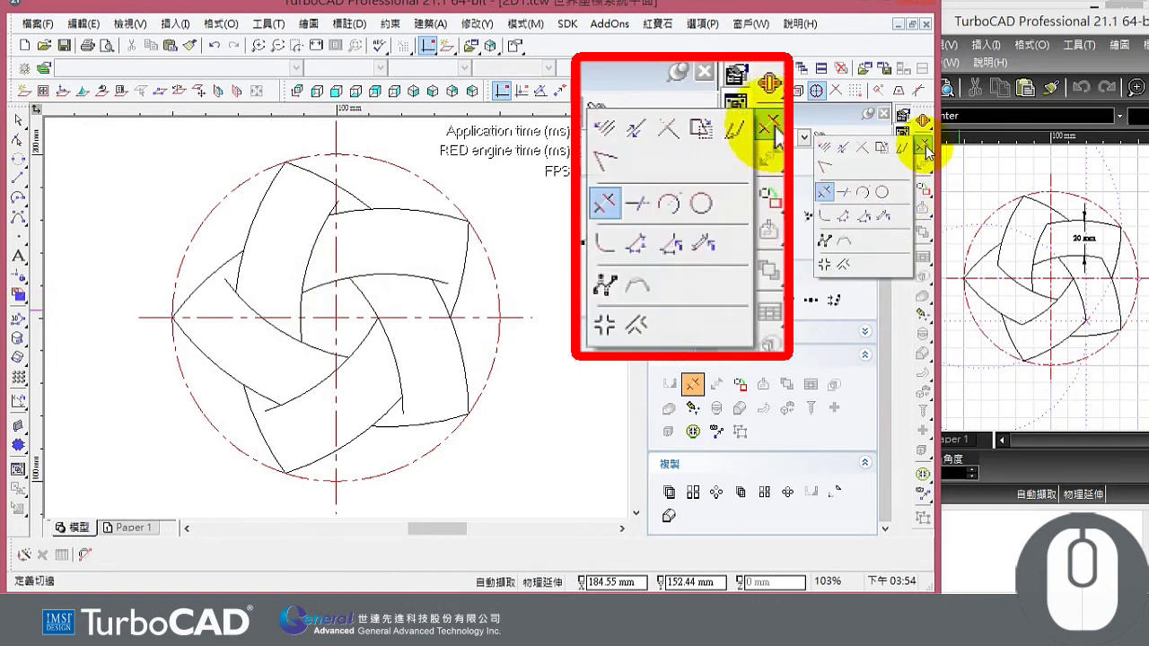
{"action": "left_click", "coordinate": [827, 167]}
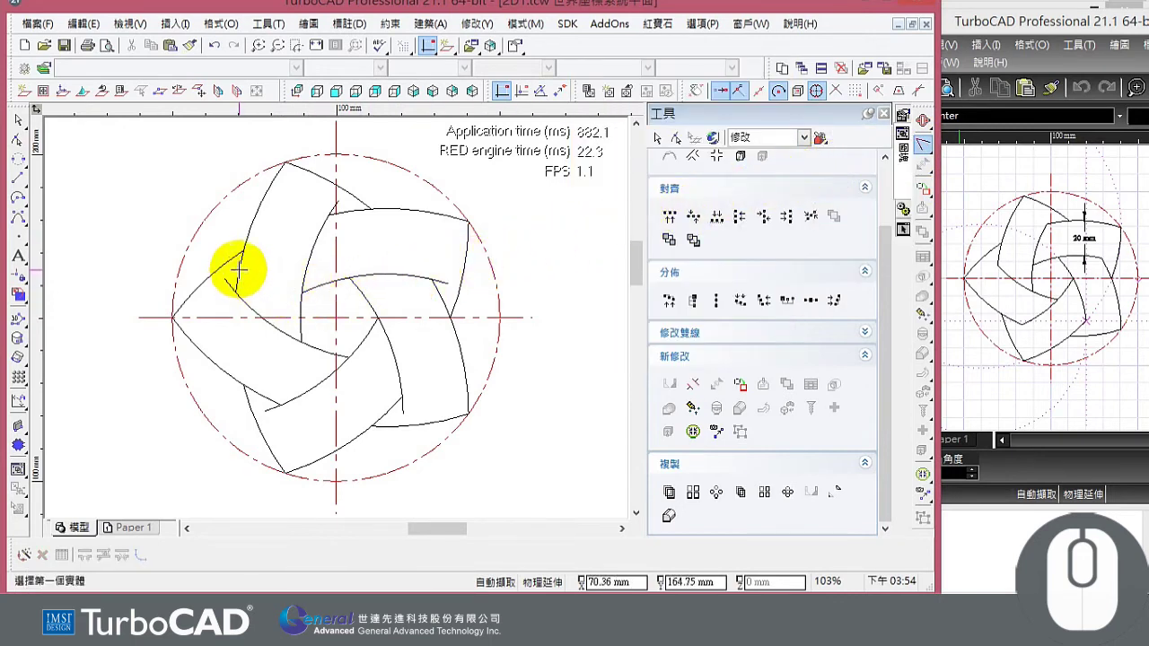
{"action": "scroll", "coordinate": [238, 269], "scroll_direction": "up", "scroll_amount": 4}
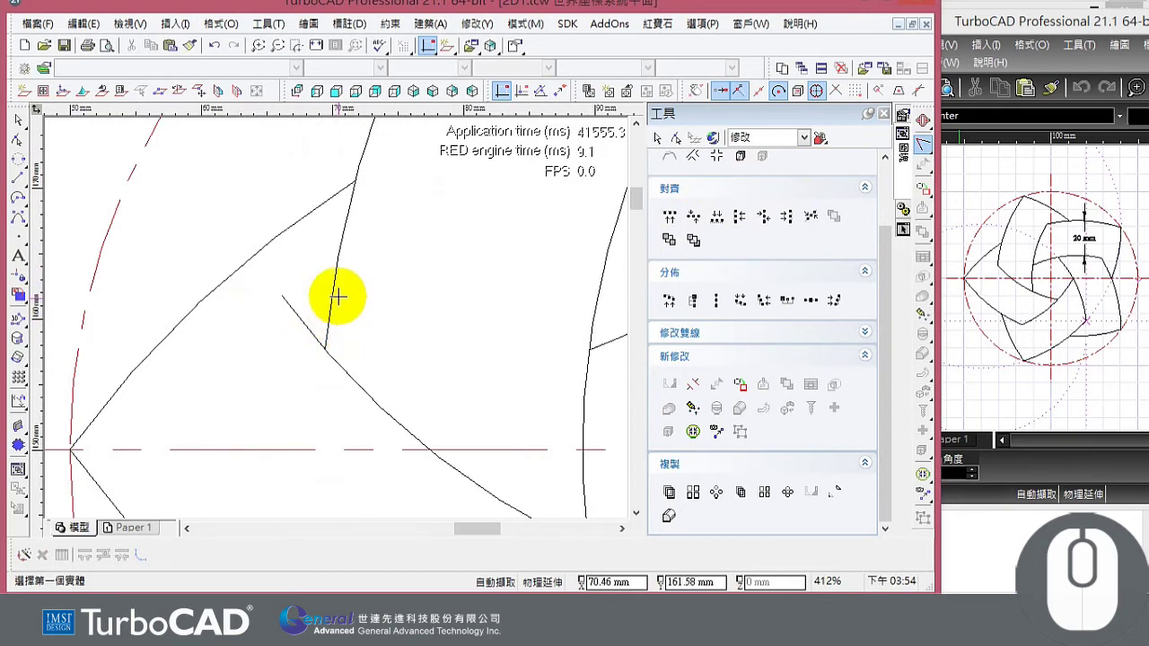
{"action": "left_click", "coordinate": [333, 284]}
{"action": "left_click", "coordinate": [378, 403]}
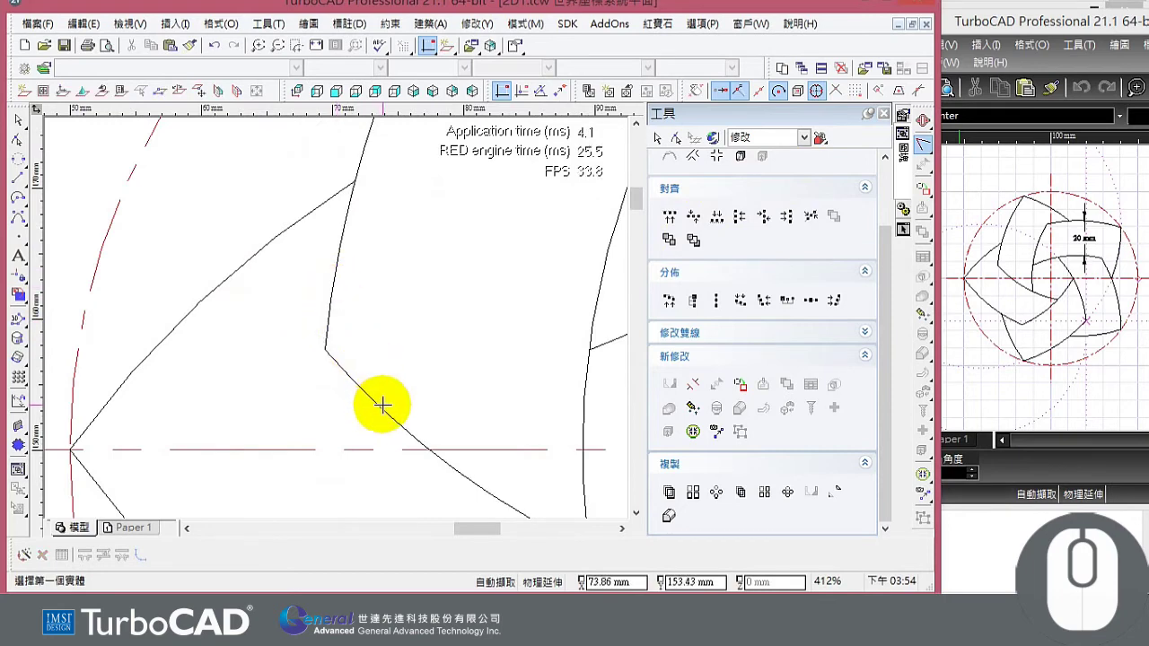
{"action": "scroll", "coordinate": [339, 315], "scroll_direction": "down", "scroll_amount": 4}
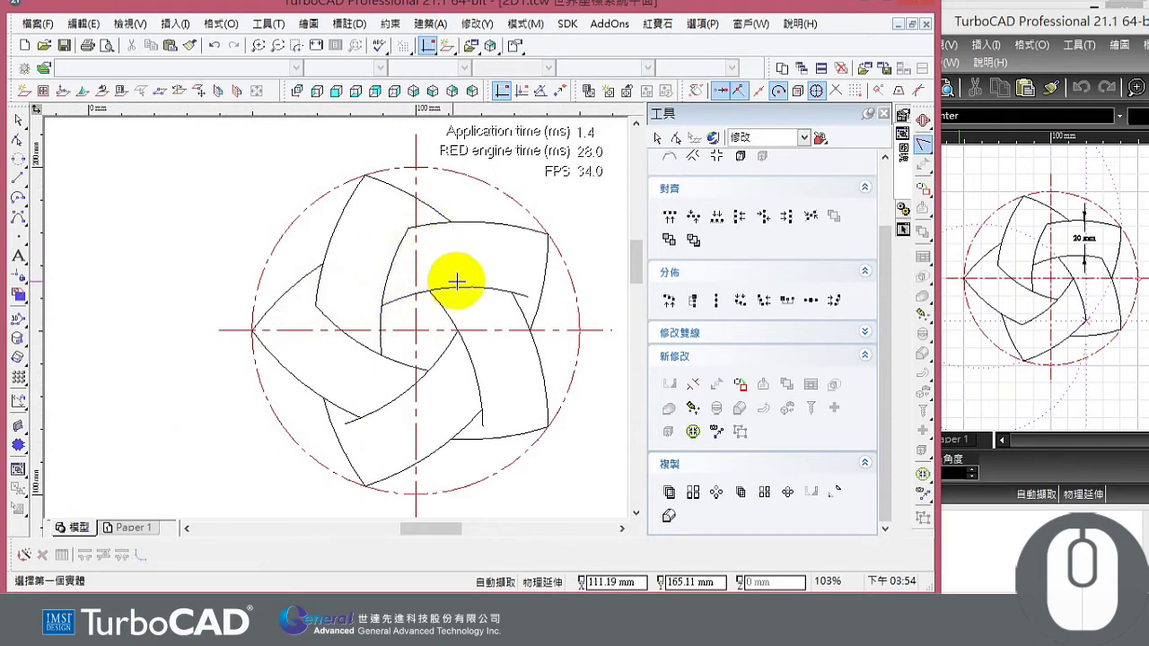
{"action": "left_click", "coordinate": [518, 316]}
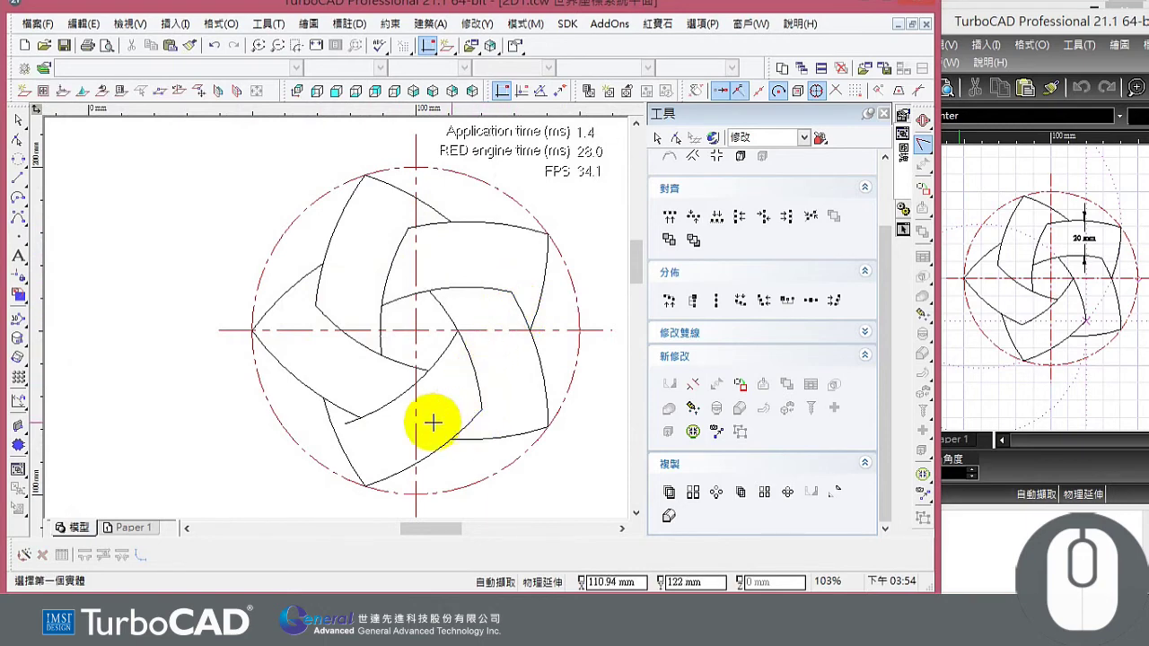
{"action": "left_click", "coordinate": [345, 413]}
{"action": "middle_click_drag", "start_coordinate": [469, 383], "coordinate": [388, 369]}
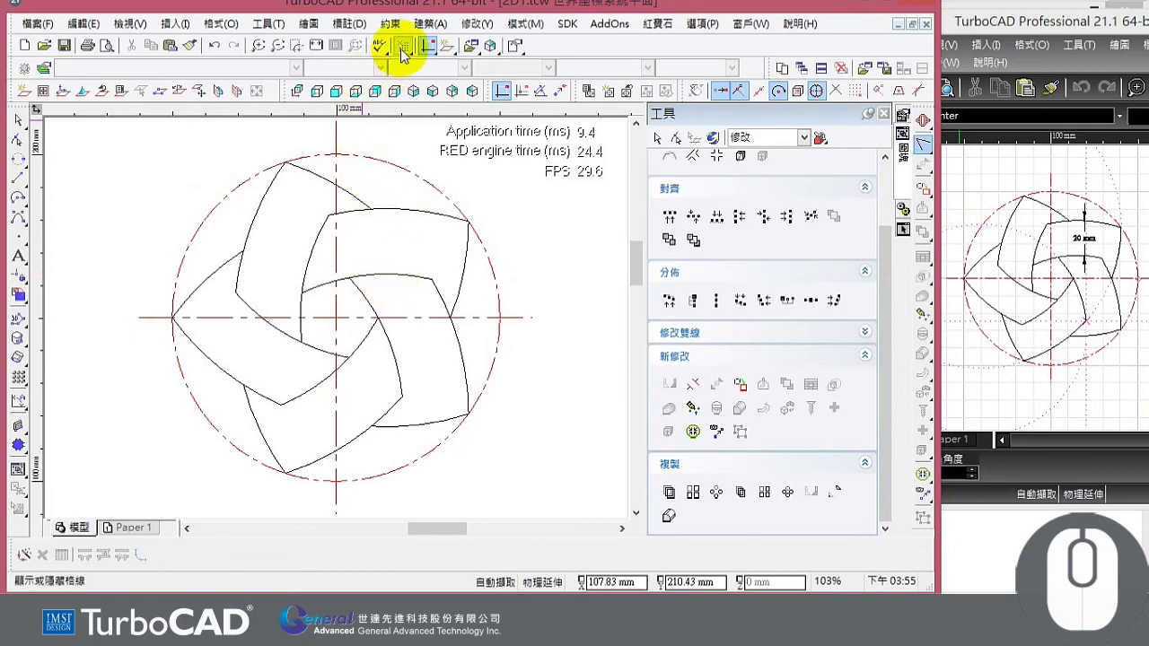
Add a vertical orthogonal dimension between the outer and inner arcs of the top band, placing its text inside the band
{"action": "left_click", "coordinate": [349, 23]}
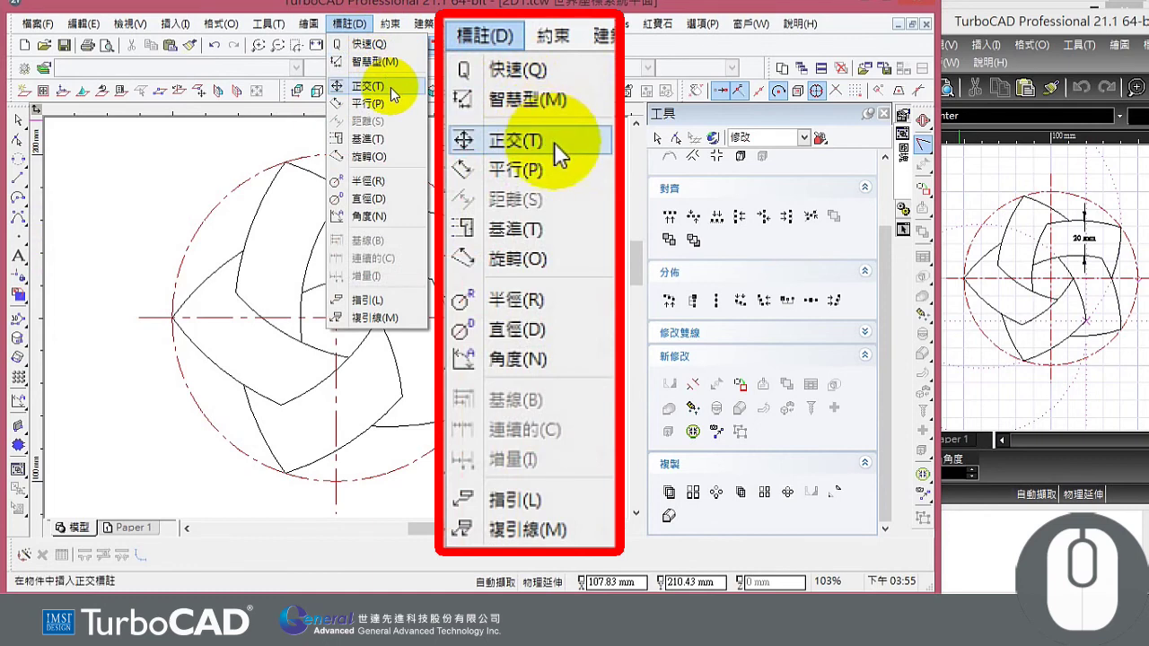
{"action": "left_click", "coordinate": [392, 87]}
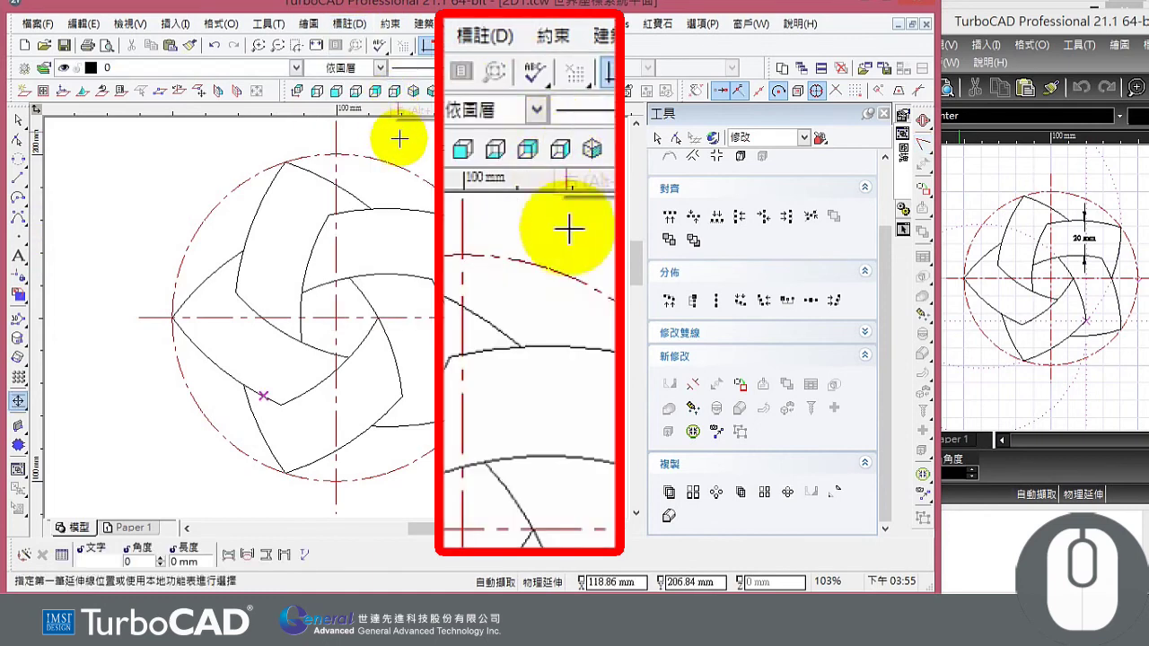
{"action": "left_click", "coordinate": [387, 209]}
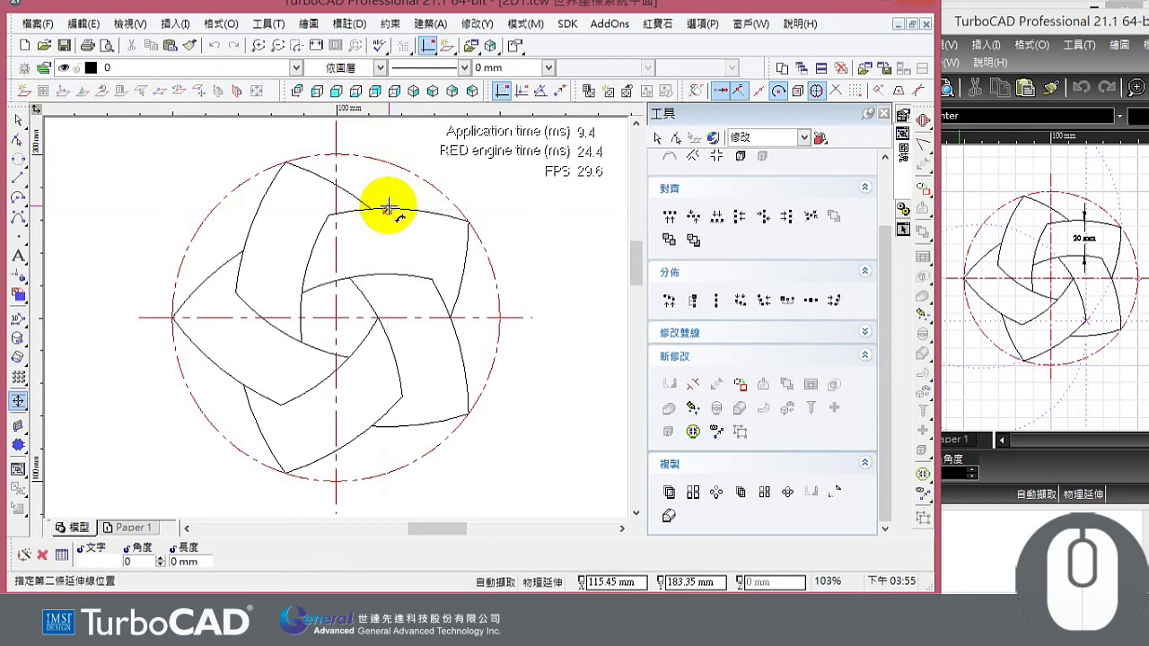
{"action": "left_click", "coordinate": [386, 274]}
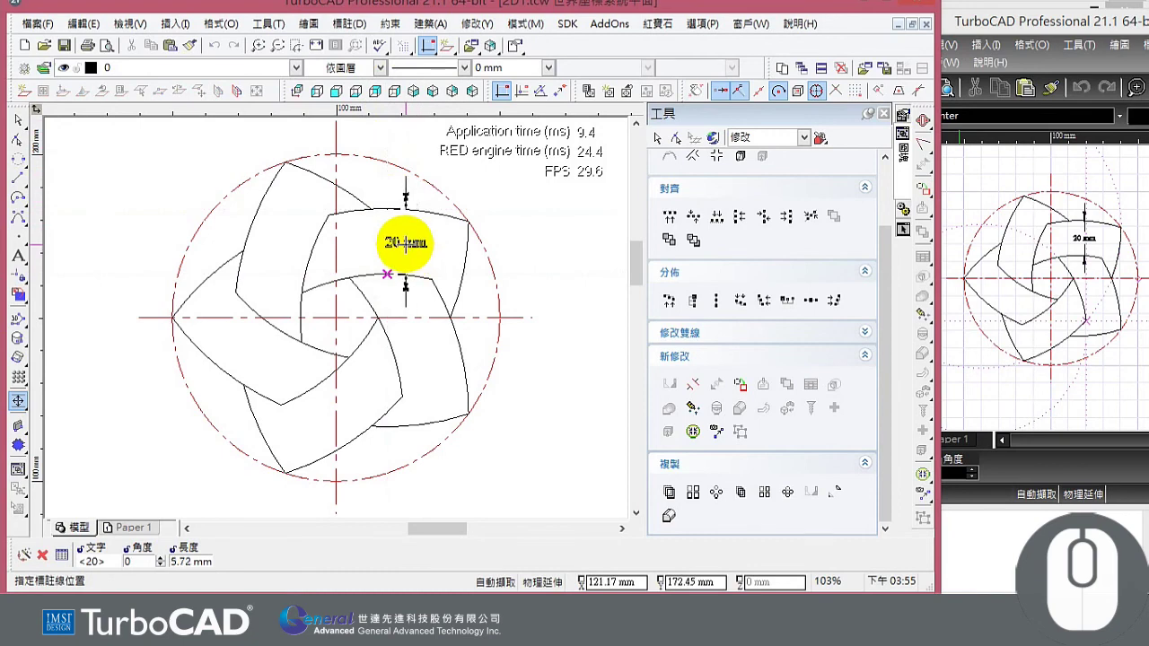
{"action": "left_click", "coordinate": [417, 246]}
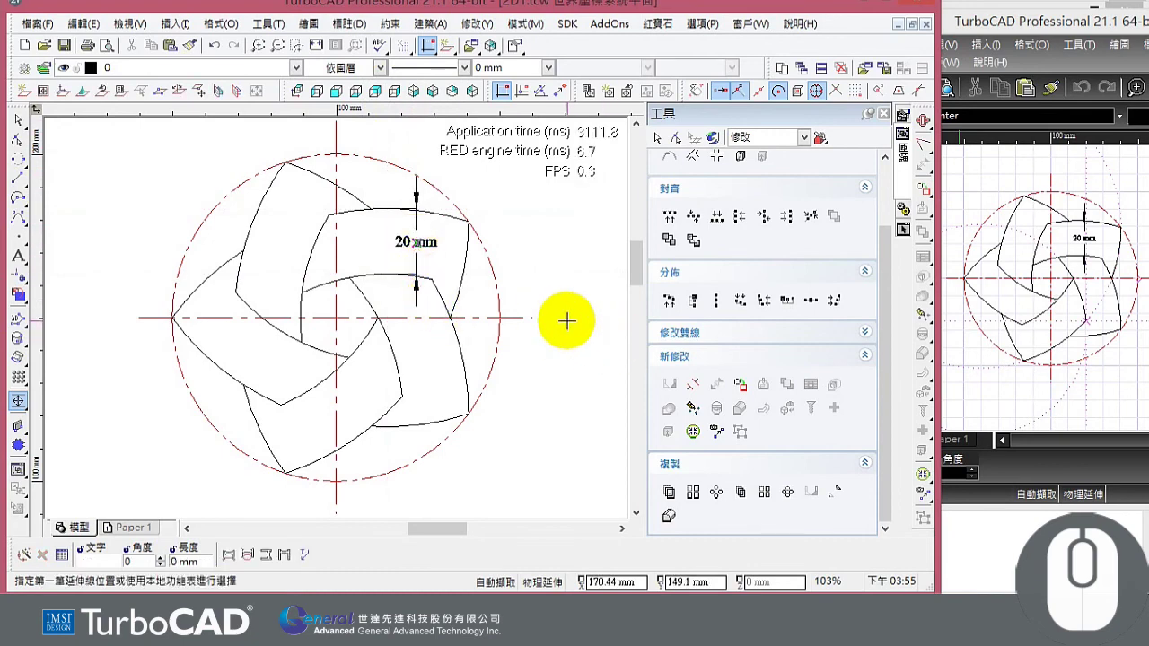
{"action": "left_click", "coordinate": [19, 119]}
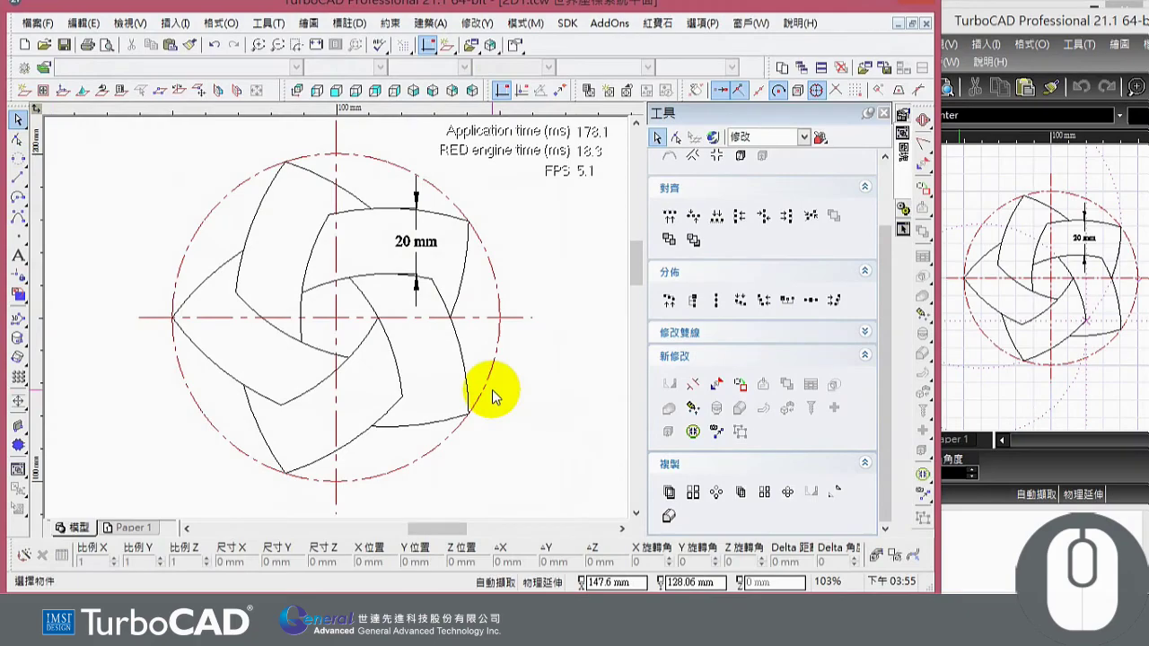